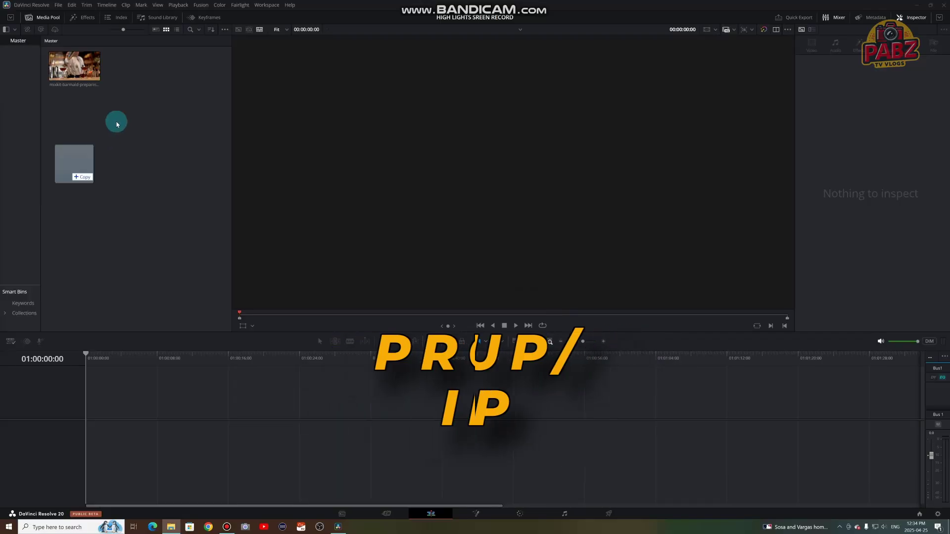
Step: Place the barmaid cocktail clip at the start of the timeline and preview its playback
left_click_drag(117, 121, 114, 426)
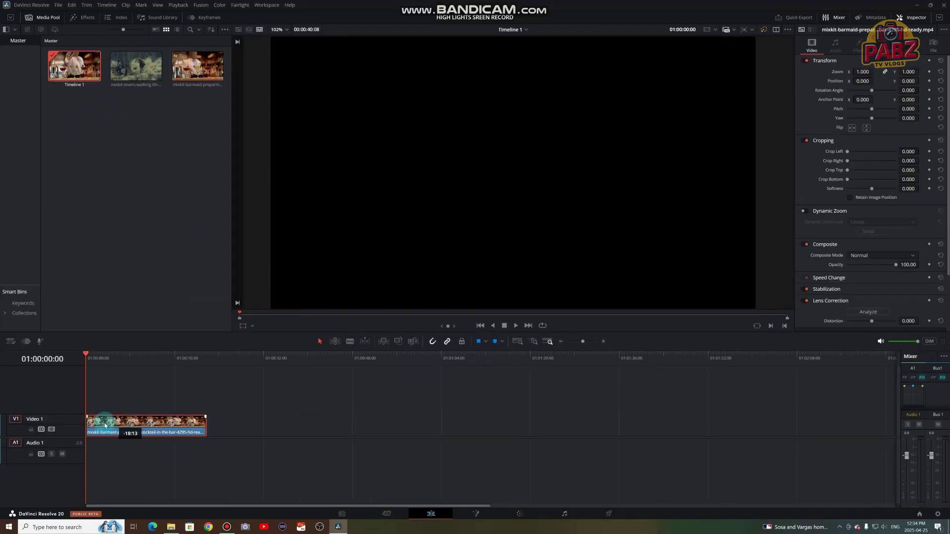
key("space")
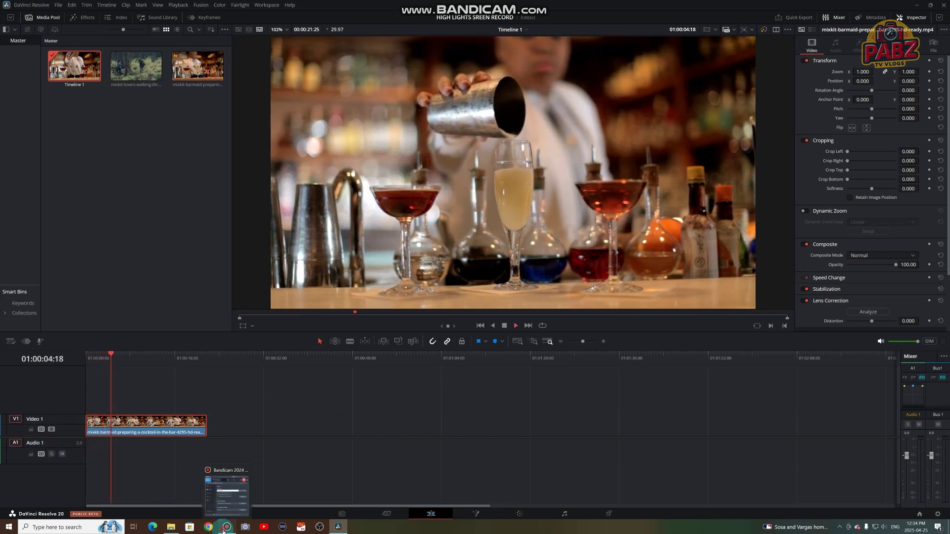
key("space")
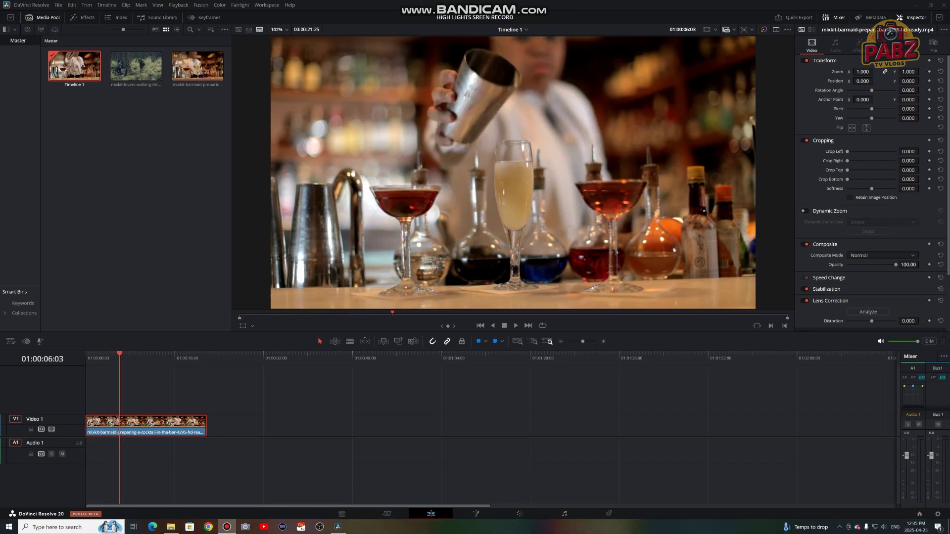
Step: Open the Color page for the cocktail clip and add a serial node after the first node
left_click(519, 516)
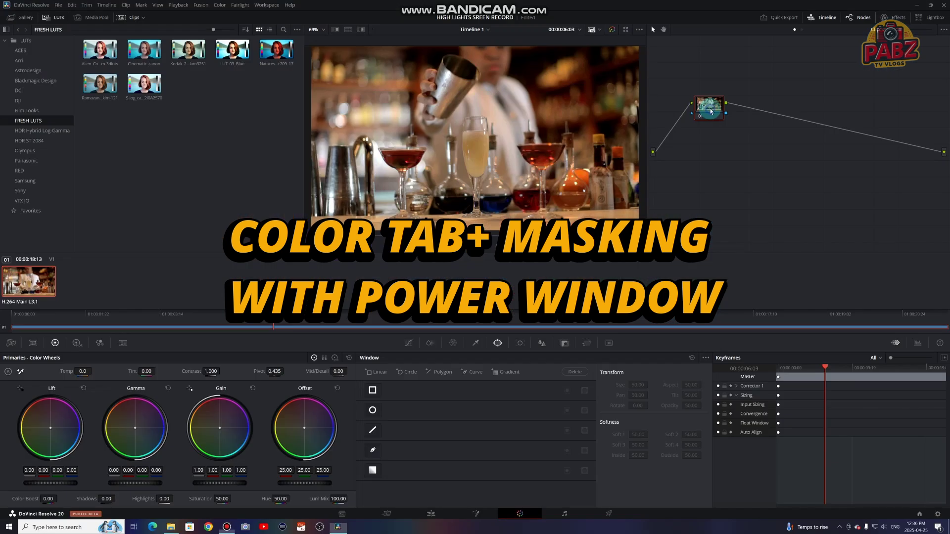
right_click(711, 109)
mouse_move(737, 148)
left_click(850, 145)
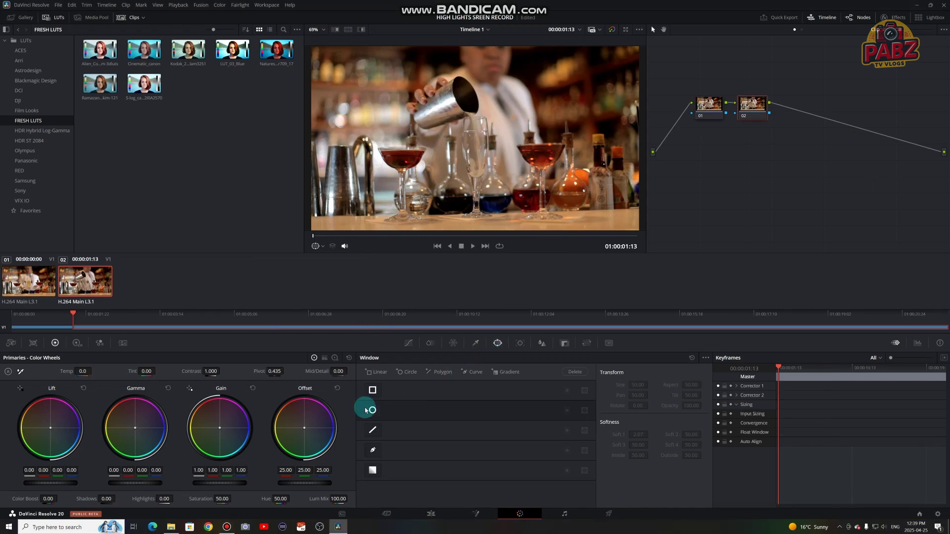
Step: Add a circular power window on the second node, then resize and position it around the shaker and pouring hand
left_click(372, 410)
left_click_drag(461, 145, 449, 113)
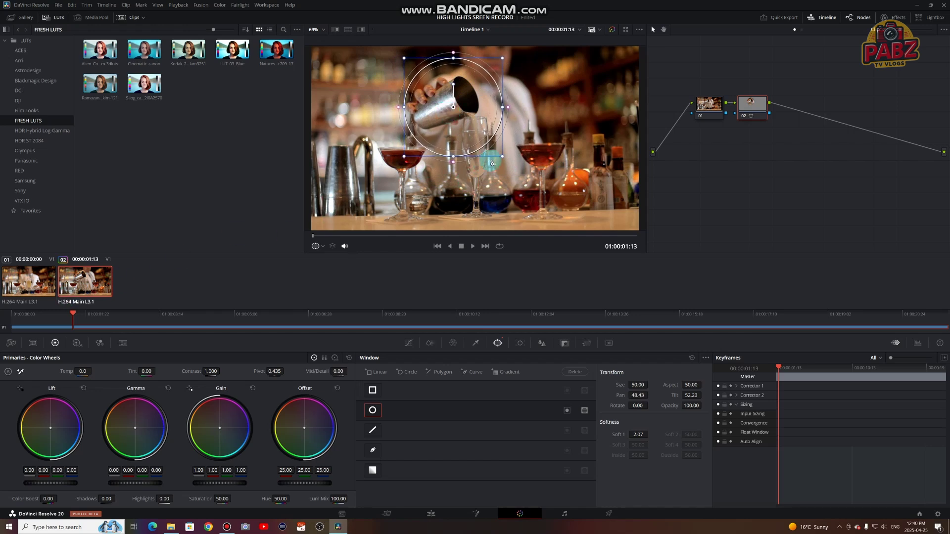
left_click_drag(502, 159, 506, 173)
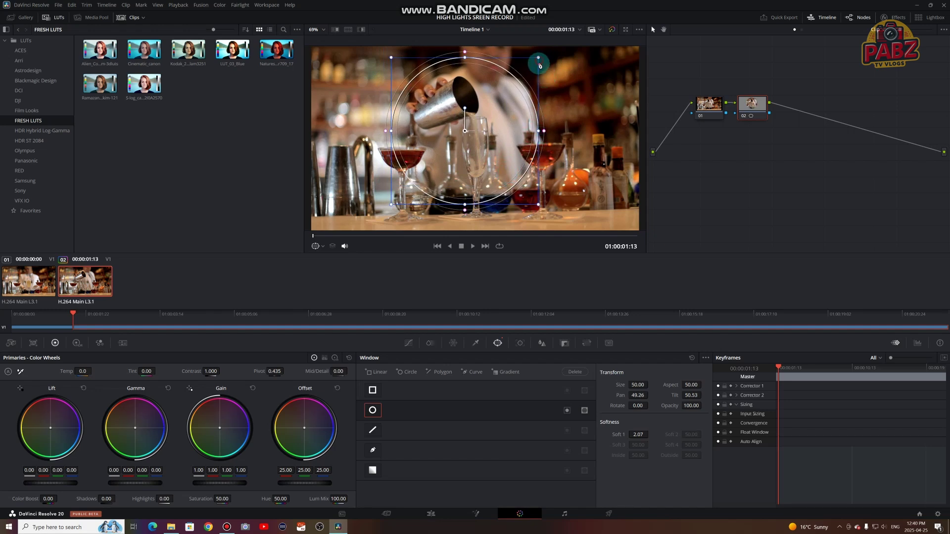
left_click_drag(540, 59, 529, 69)
left_click_drag(494, 129, 491, 126)
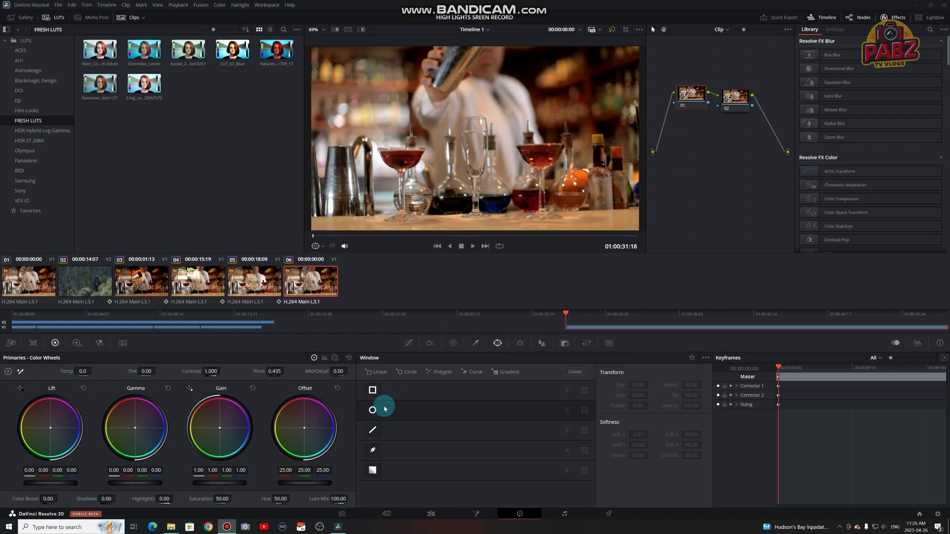
Step: Mask the shaker with a circle window on the first node and darken its surroundings with gain 0.86, offset -6.30 and softness 1.18
left_click(372, 410)
left_click_drag(471, 121, 446, 74)
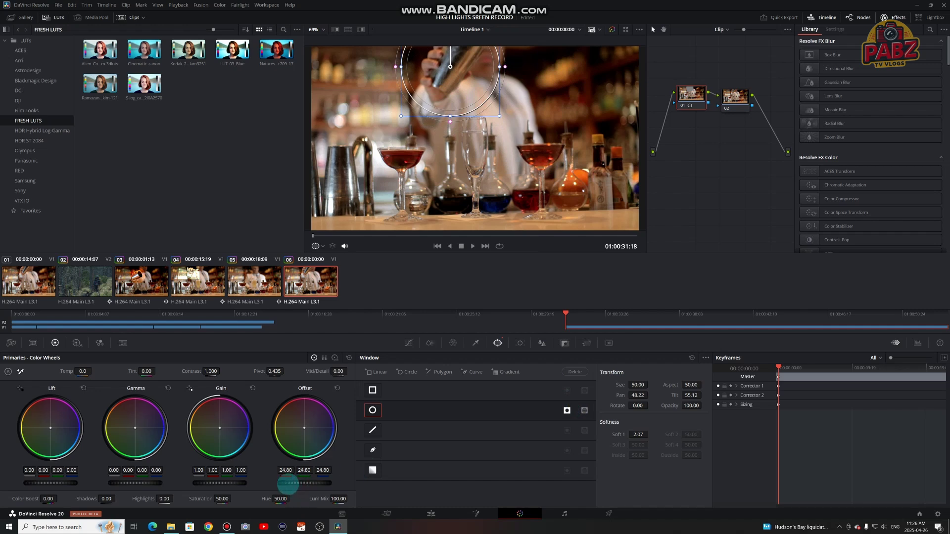
left_click_drag(229, 484, 64, 490)
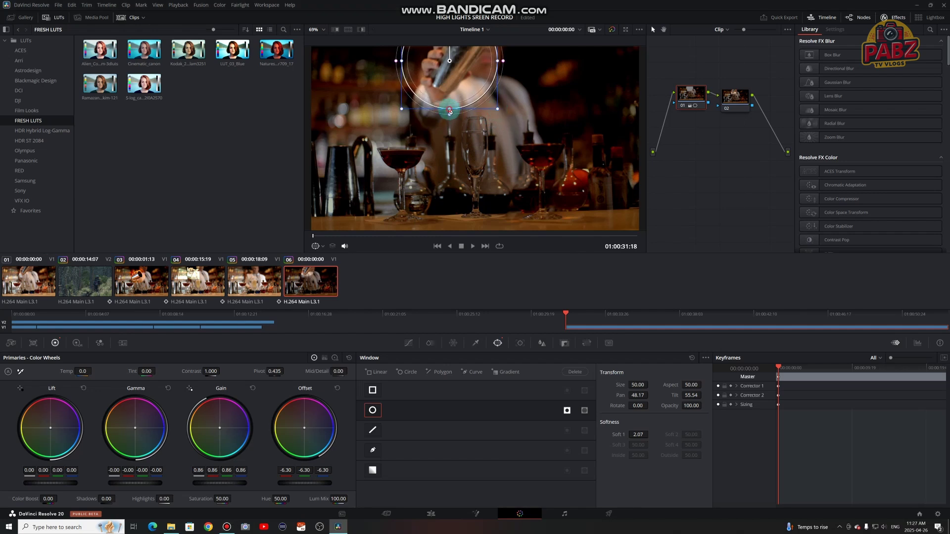
left_click_drag(449, 110, 451, 114)
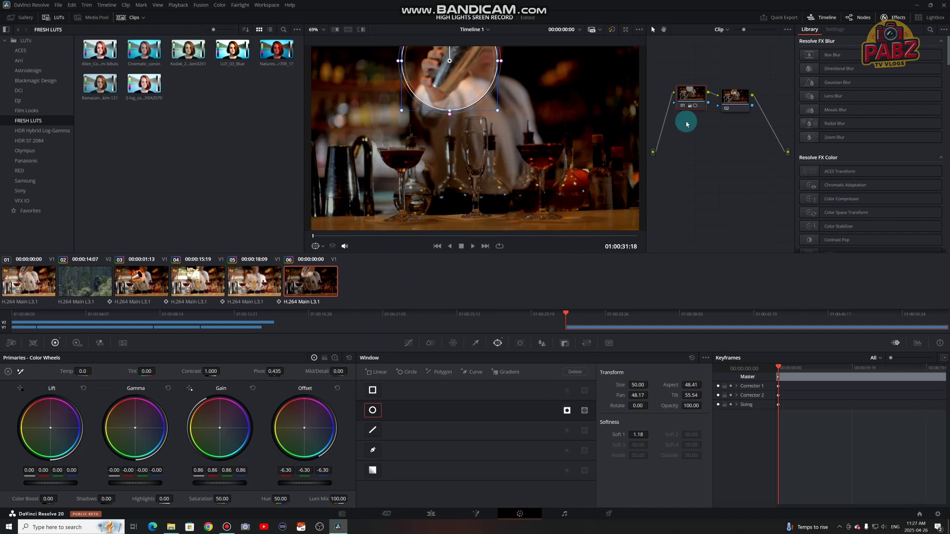
Step: Track the first node's circle window forward and in reverse through the clip so it follows the shaker
left_click(722, 105)
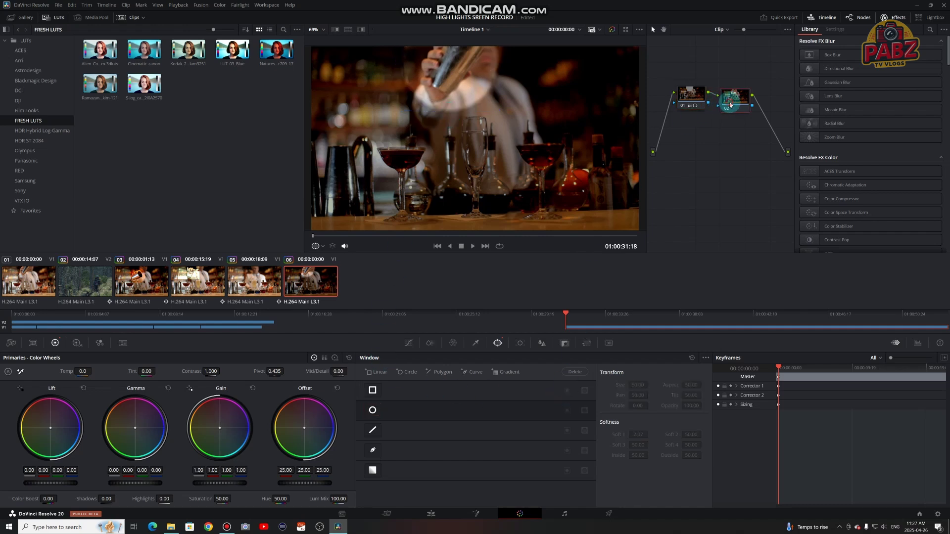
left_click(697, 103)
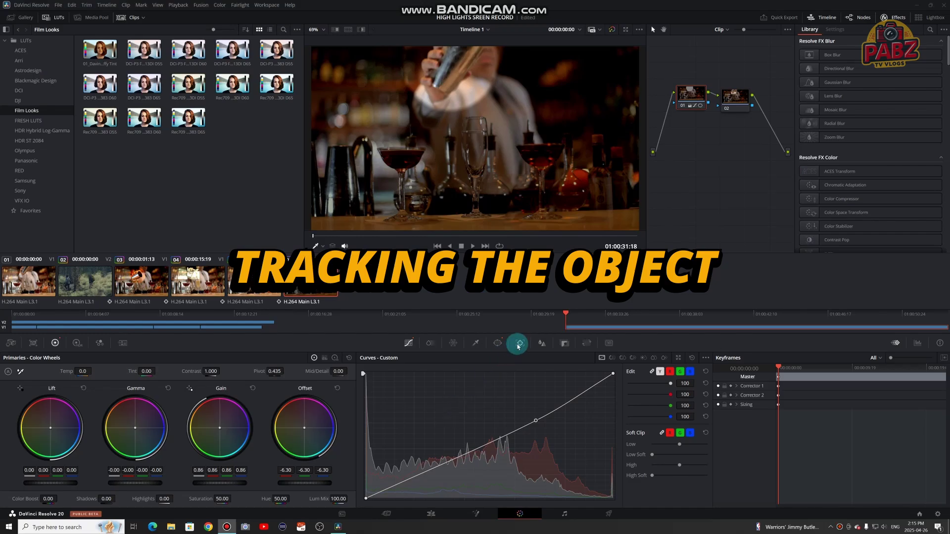
left_click(520, 343)
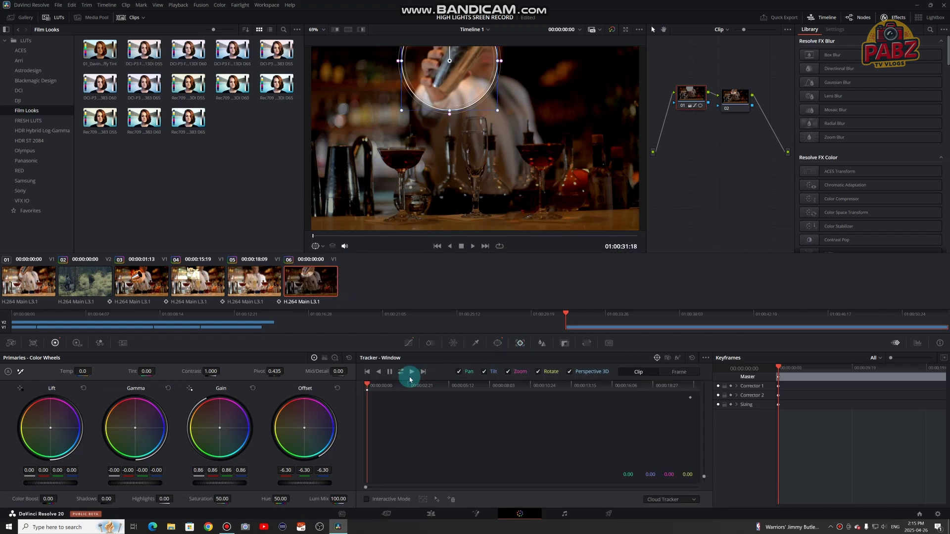
left_click(402, 374)
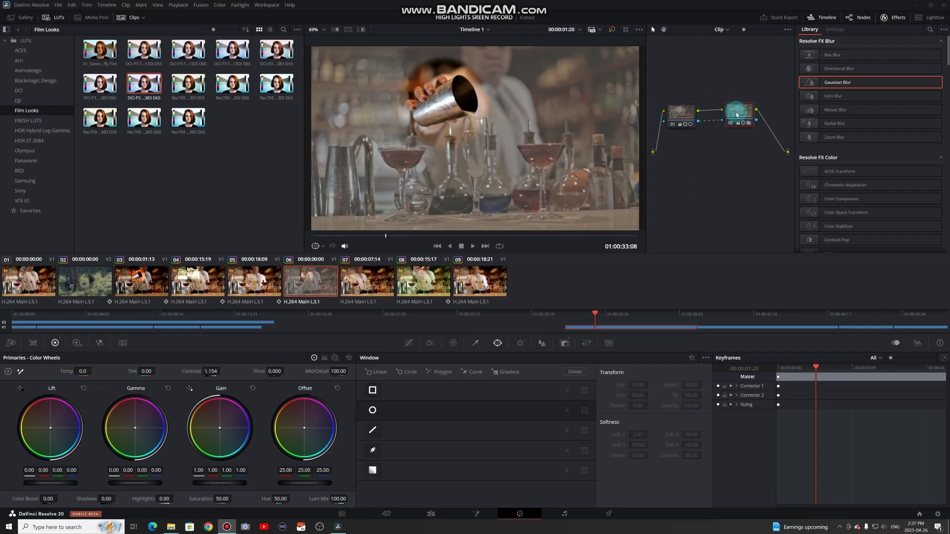
Step: Adjust the contrast of the area around the tracked shaker window to 1.002
left_click(676, 123)
left_click(728, 119)
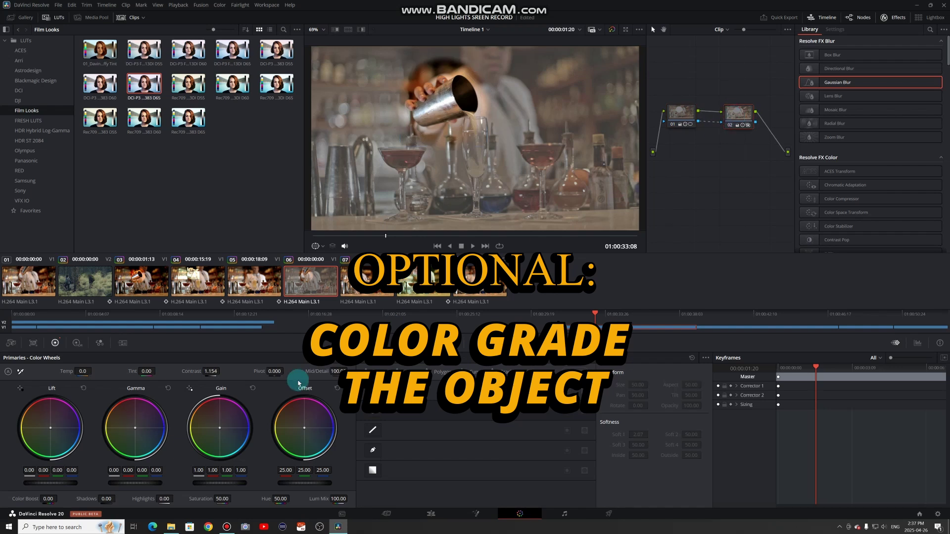
left_click_drag(218, 371, 111, 411)
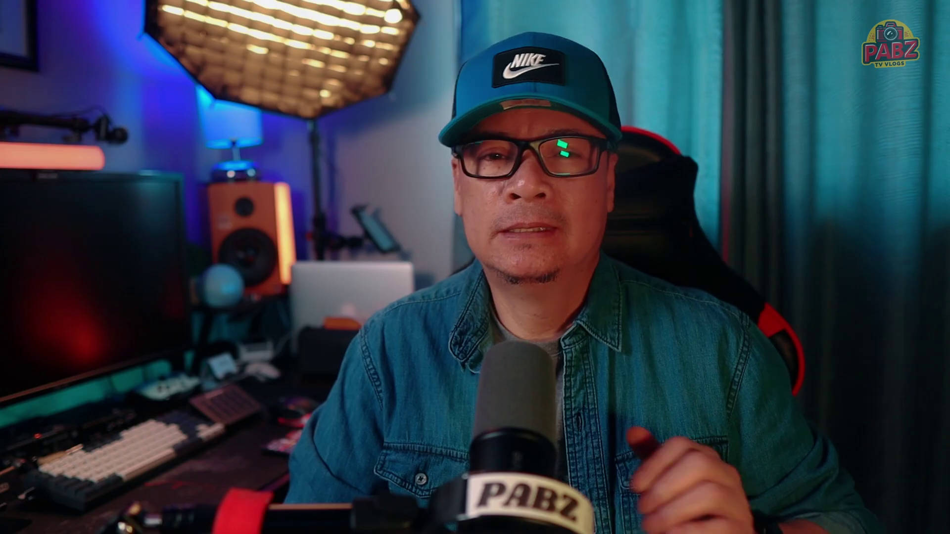
left_click(147, 423)
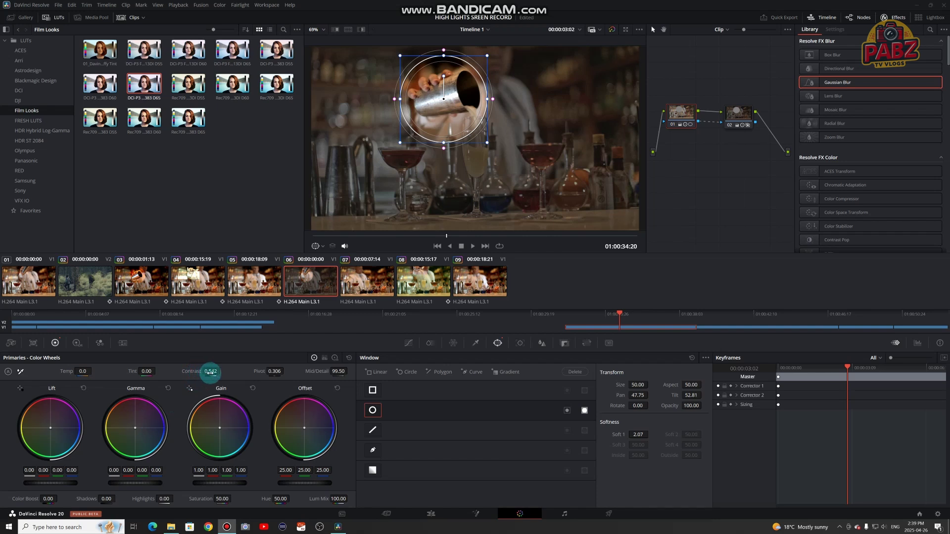
left_click_drag(177, 375, 296, 395)
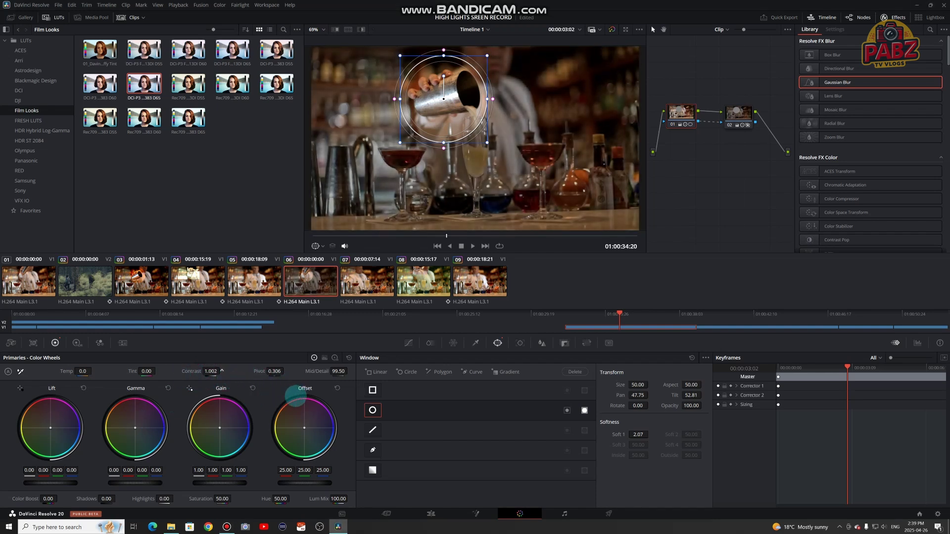
left_click_drag(455, 105, 467, 104)
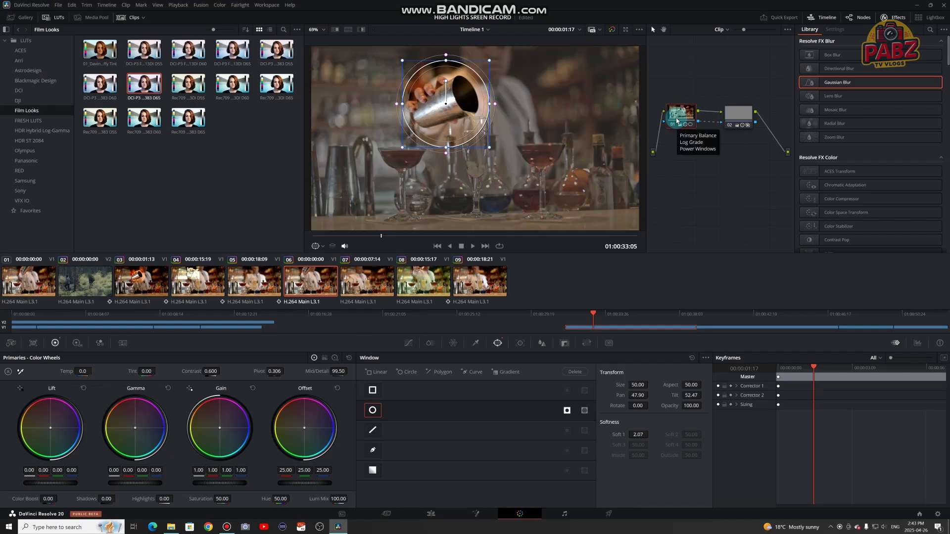
Step: Toggle the selected node's grade off and on to compare the effect, then select the second node
key("ctrl+d")
key("ctrl+d")
key("ctrl+d")
left_click(735, 111)
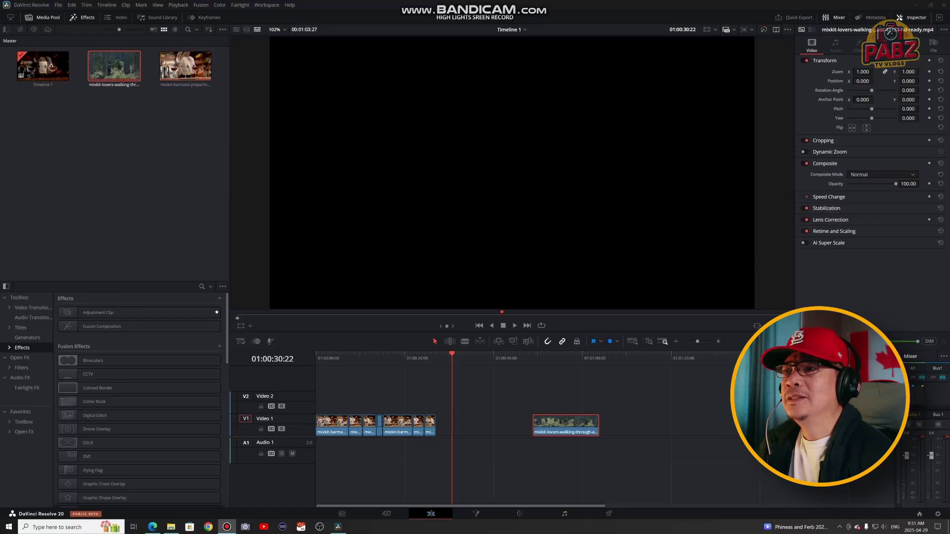
Step: Place the lovers-walking clip on Video 1 at 01:00:30:22 and return the playhead to its first frame
left_click_drag(114, 71, 455, 429)
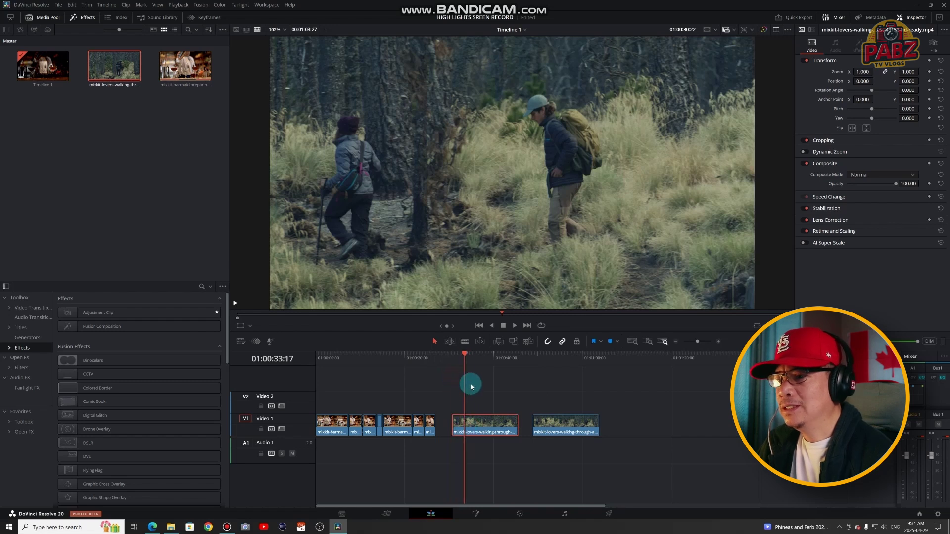
left_click_drag(471, 387, 454, 399)
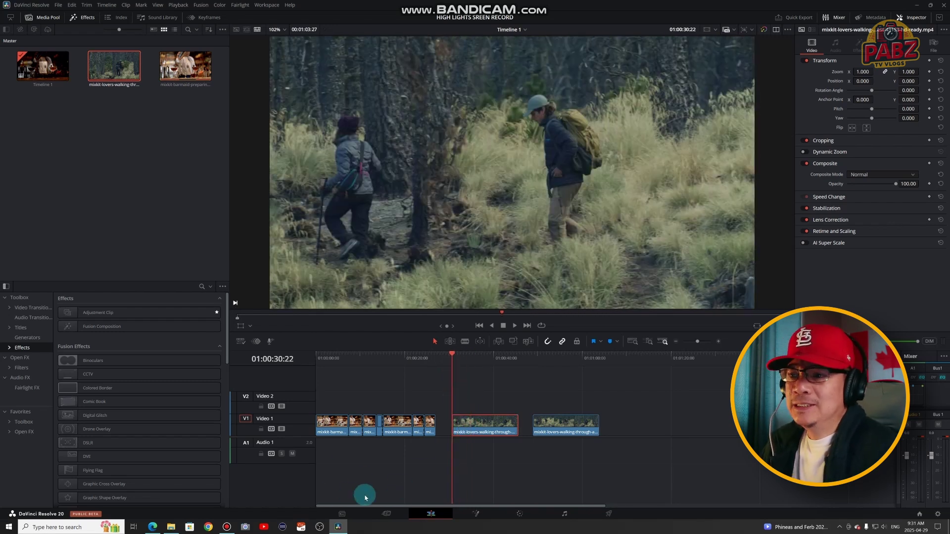
Step: Switch to the browser and look through the free stock footage, music and templates on the Mixkit home page
left_click(152, 526)
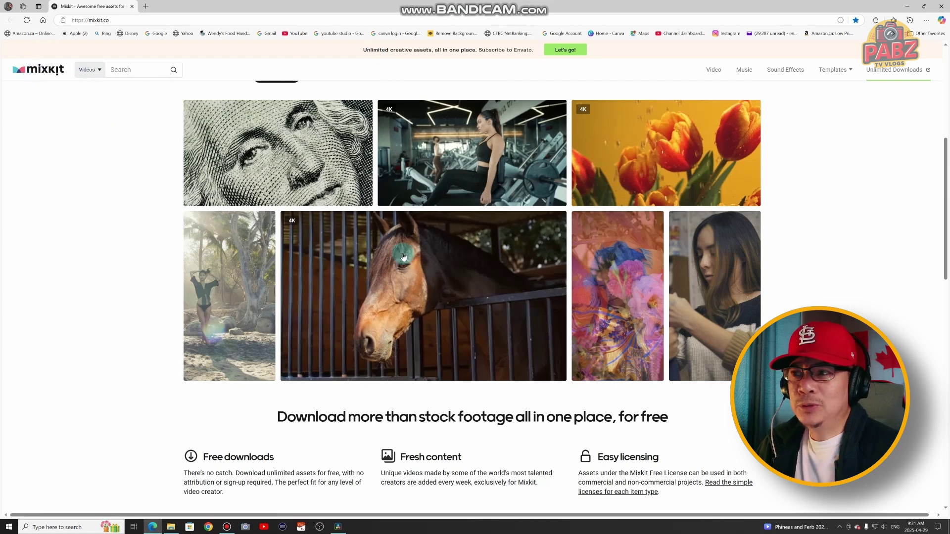
scroll(411, 255, "down", 8)
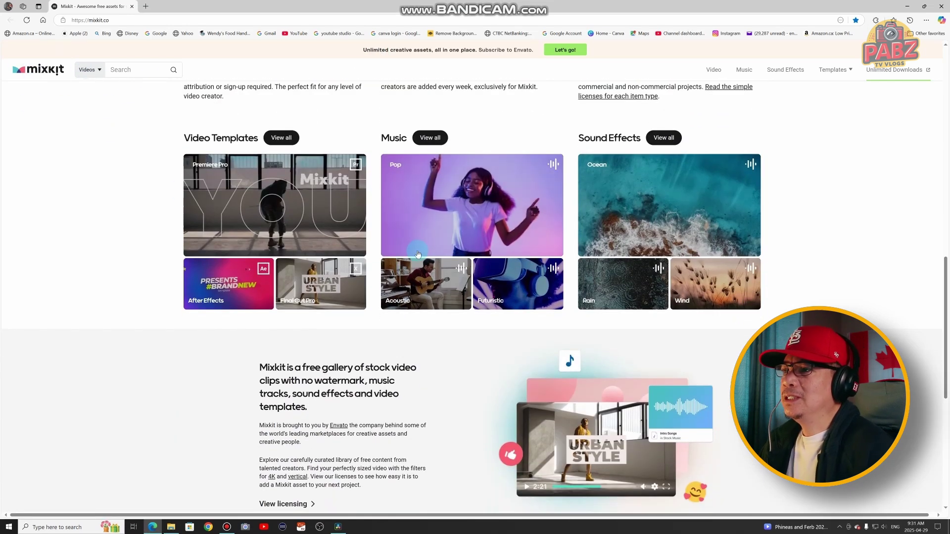
scroll(418, 258, "down", 1)
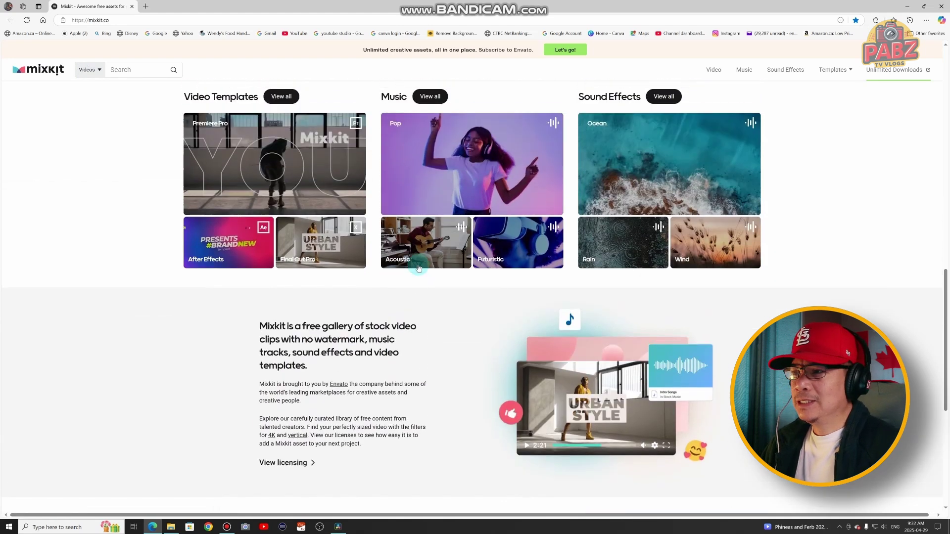
scroll(418, 268, "up", 10)
scroll(419, 267, "up", 4)
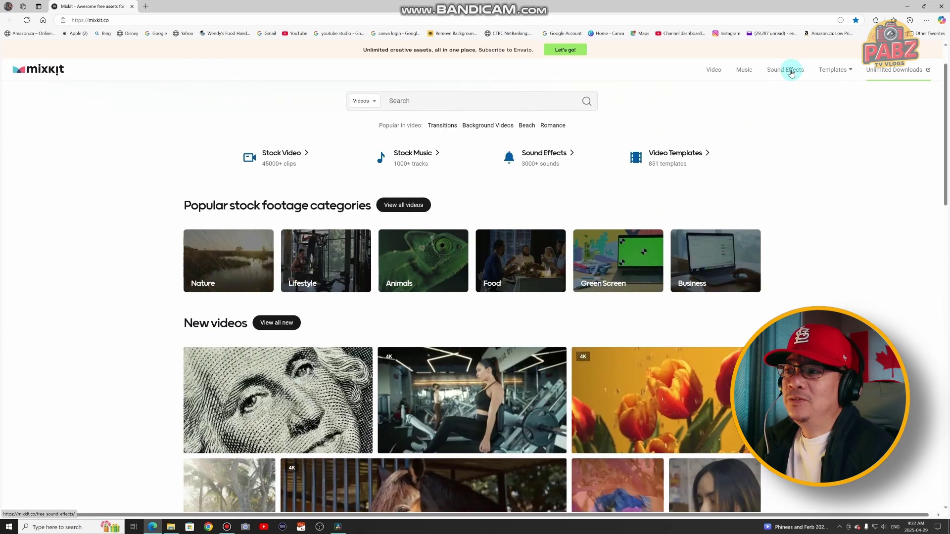
Step: Browse Mixkit's sound effects, music and stock video catalogues, then close the browser
left_click(790, 72)
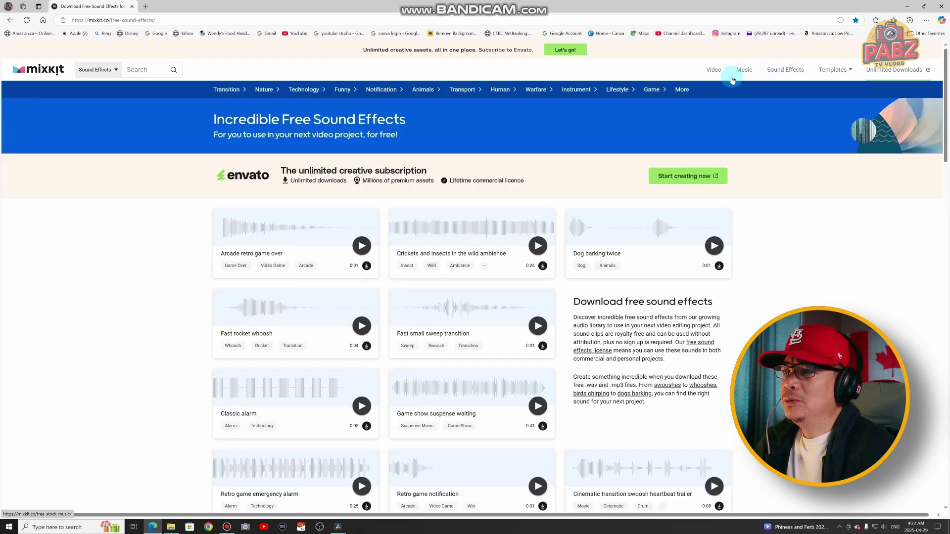
left_click(746, 72)
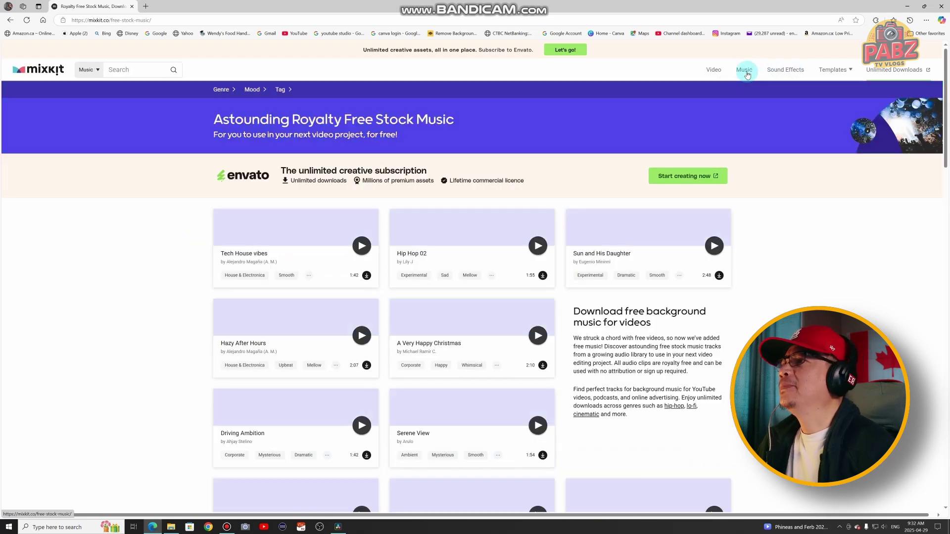
left_click(713, 73)
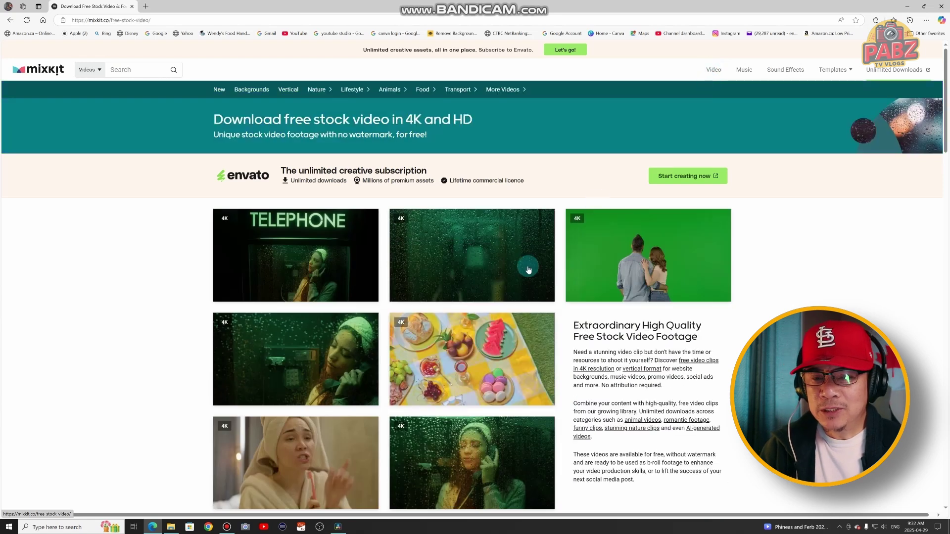
scroll(510, 287, "down", 1)
scroll(510, 287, "down", 3)
scroll(510, 287, "up", 3)
scroll(510, 287, "down", 3)
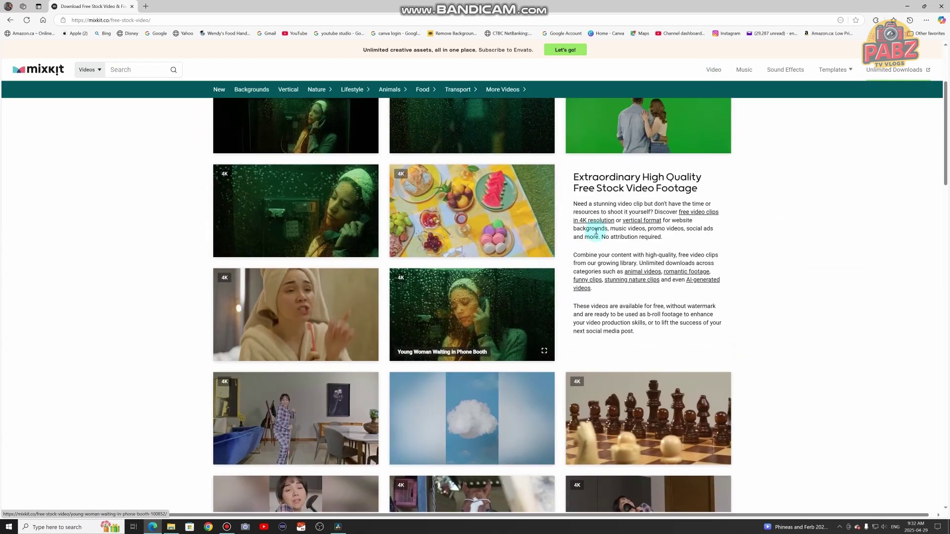
left_click(942, 6)
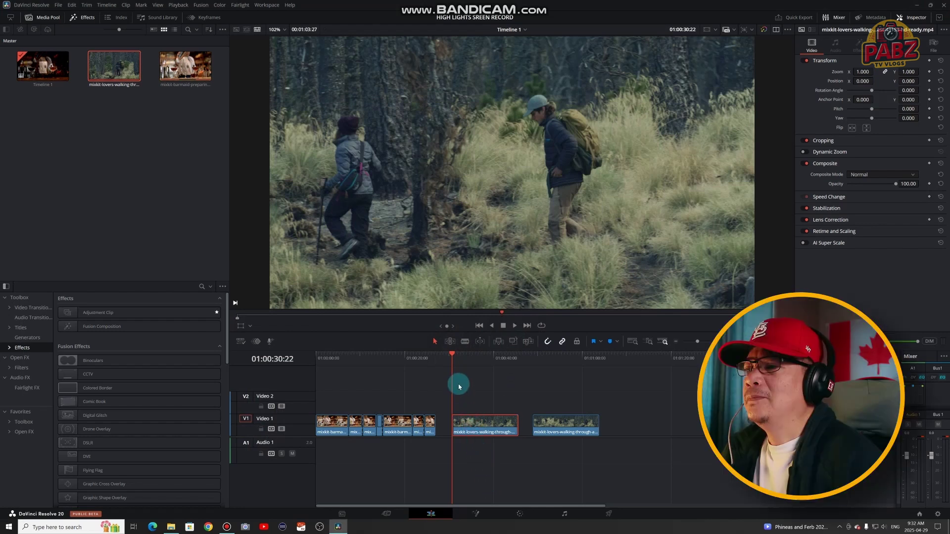
Step: Shift the second lovers-walking clip slightly further along Video 1 and open the first one at 01:00:30:22 in the Color page
left_click_drag(548, 425, 561, 428)
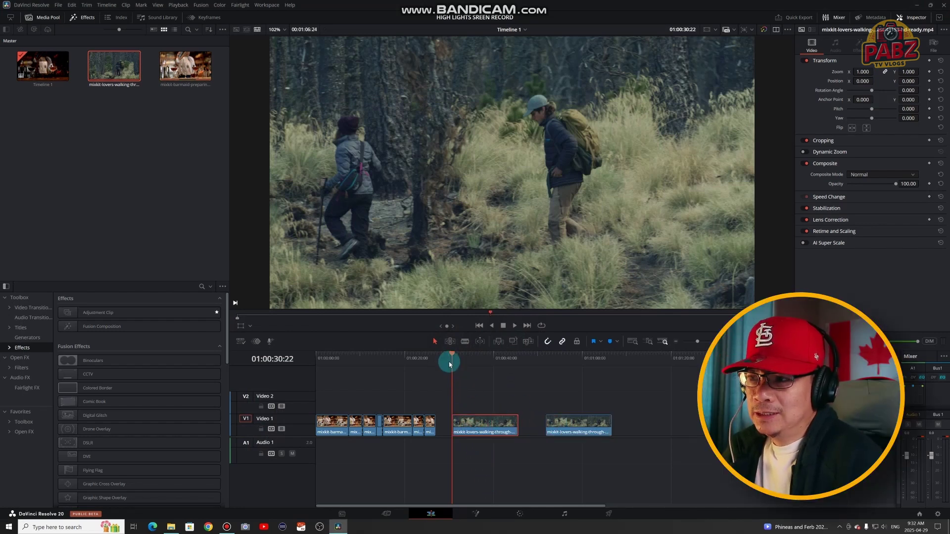
left_click(567, 394)
left_click_drag(568, 395, 455, 409)
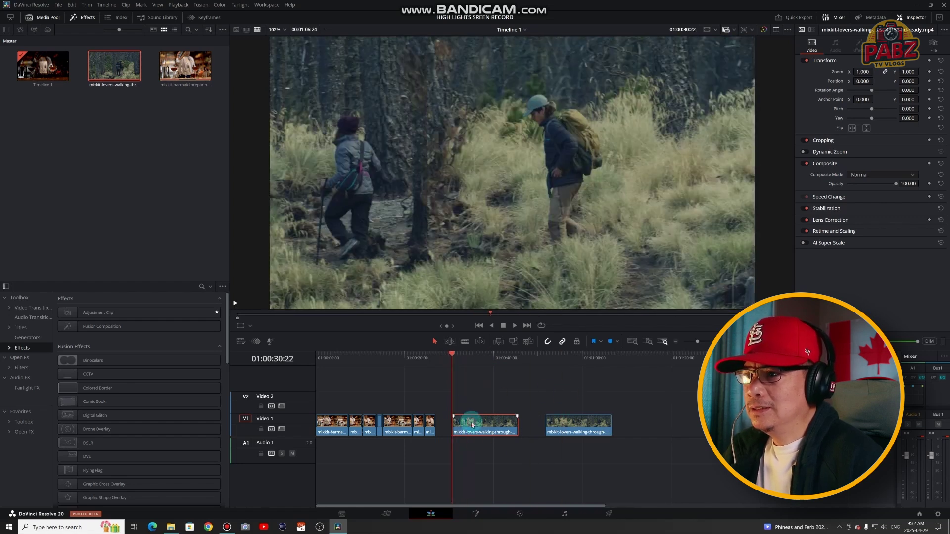
left_click(519, 513)
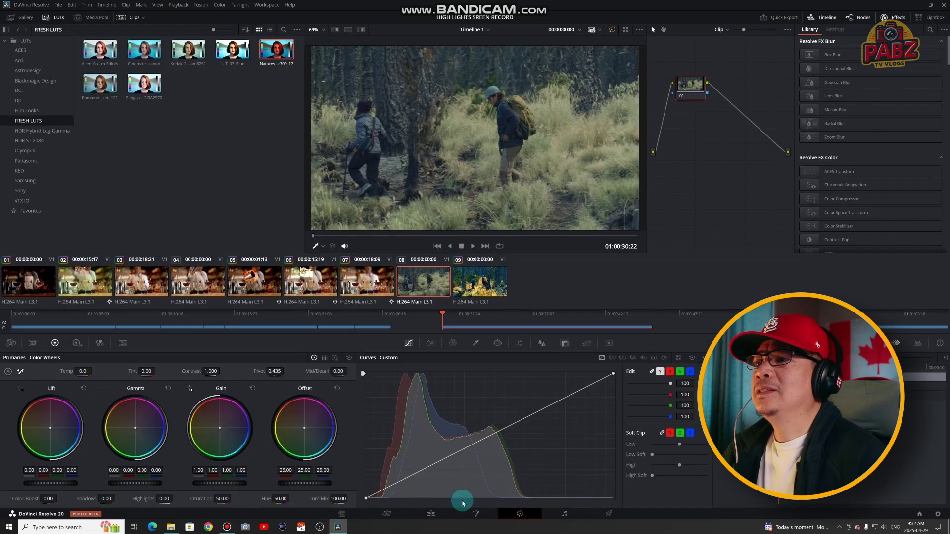
Step: Add a circle power window of size about 50 and softness about 1.06 around the right-hand hiker's head
left_click(497, 345)
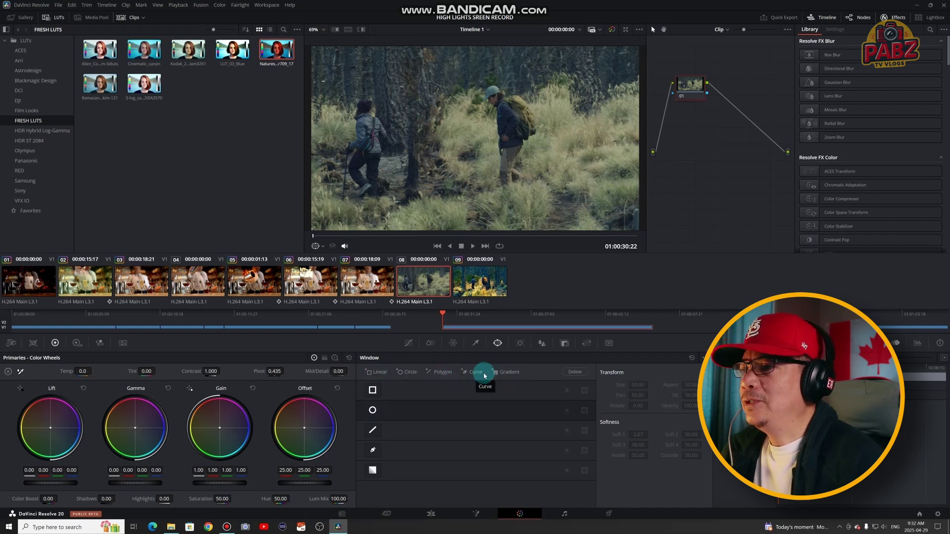
left_click(408, 372)
left_click_drag(475, 141, 504, 115)
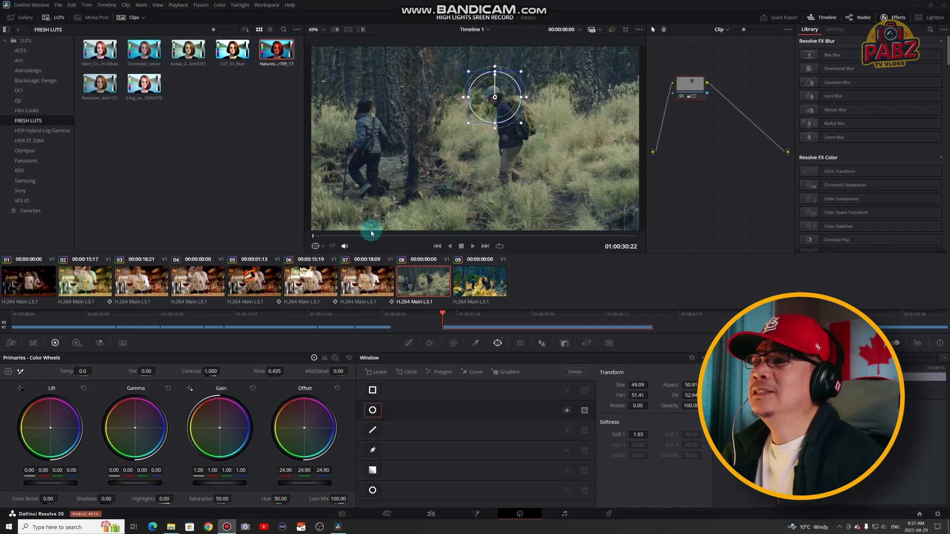
mouse_move(493, 103)
left_mouse_down()
mouse_move(467, 129)
mouse_move(494, 130)
mouse_move(493, 113)
left_mouse_up()
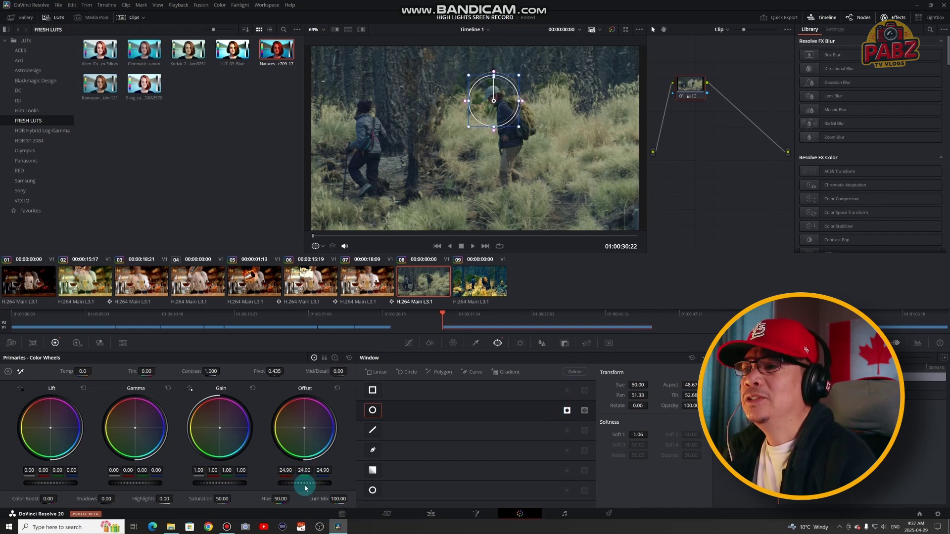
Step: Darken the area outside the circle by lowering Offset to 16.75 and Gain to 0.56
left_click_drag(304, 484, 244, 470)
left_click_drag(302, 483, 295, 484)
left_click_drag(225, 484, 191, 467)
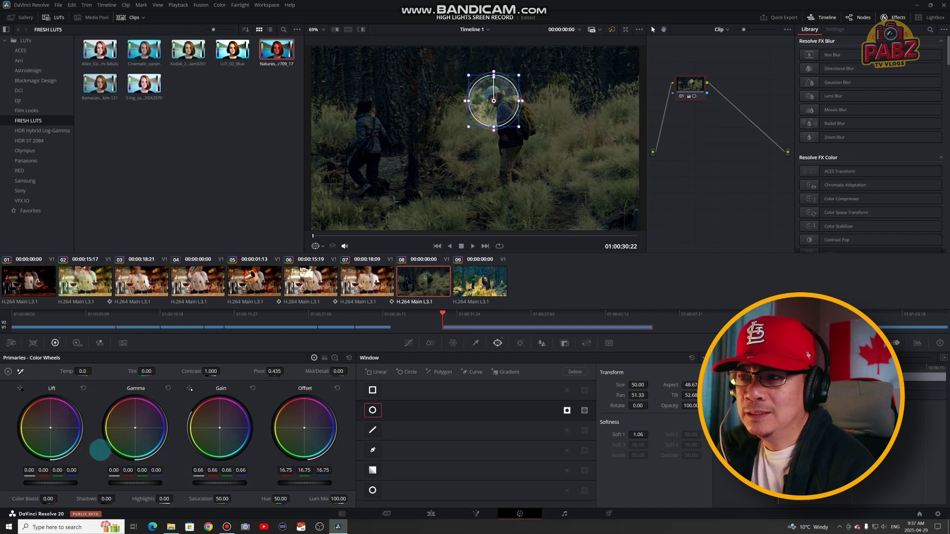
left_click_drag(247, 483, 237, 483)
Step: Toggle the mask and invert options of the circle window
left_click(584, 411)
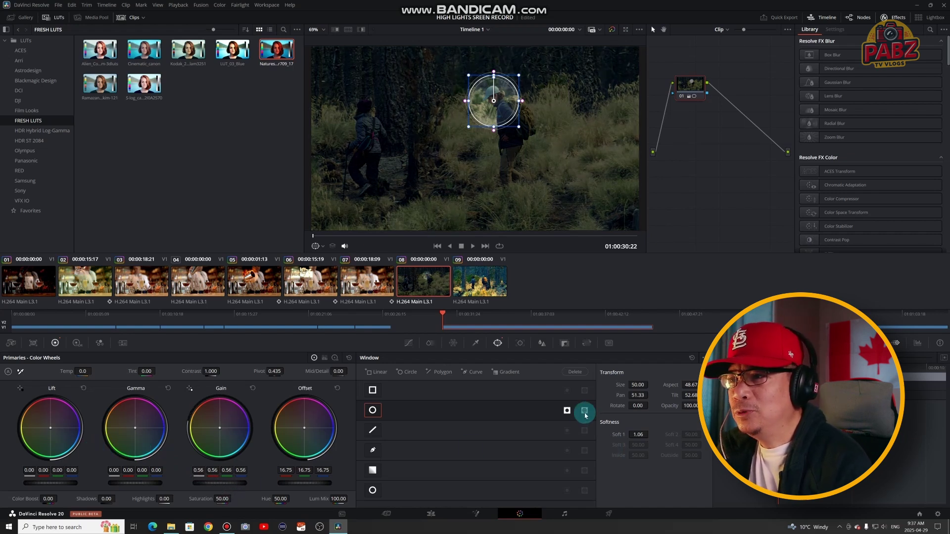
left_click(565, 412)
left_click(567, 412)
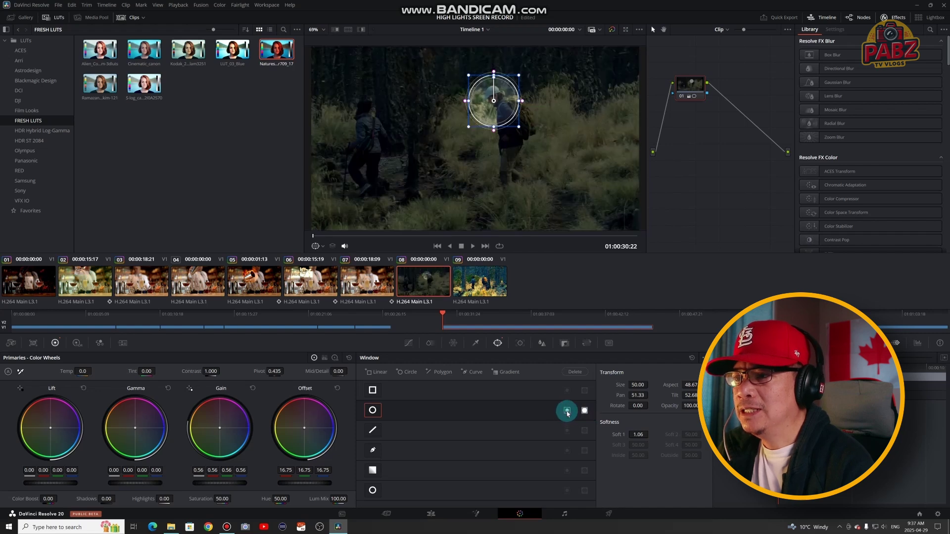
Step: Track the circle window forward and reverse, play the result and return to the clip's first frame
left_click(519, 345)
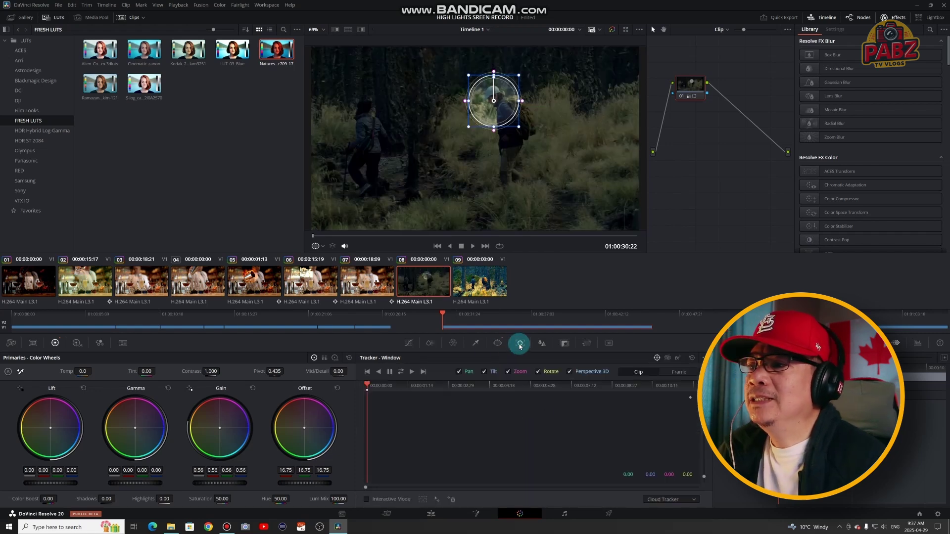
left_click(401, 372)
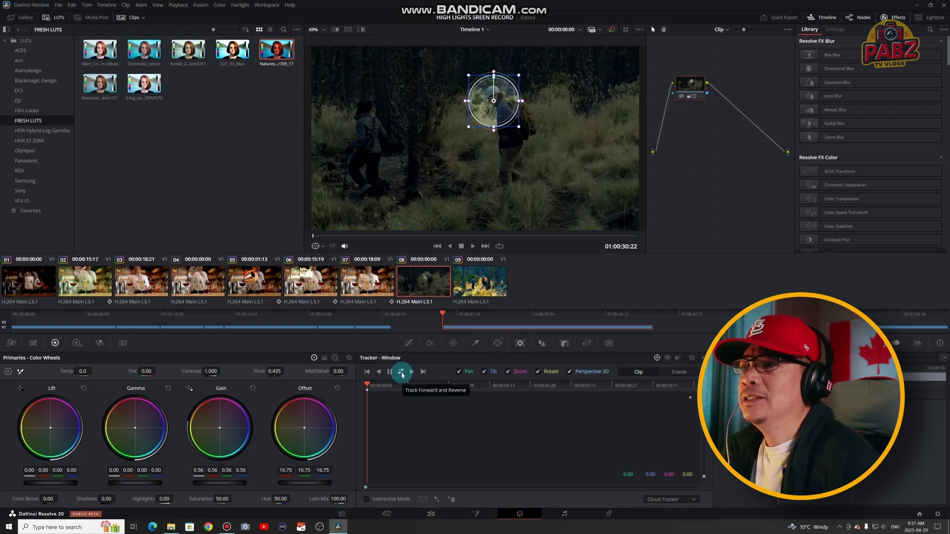
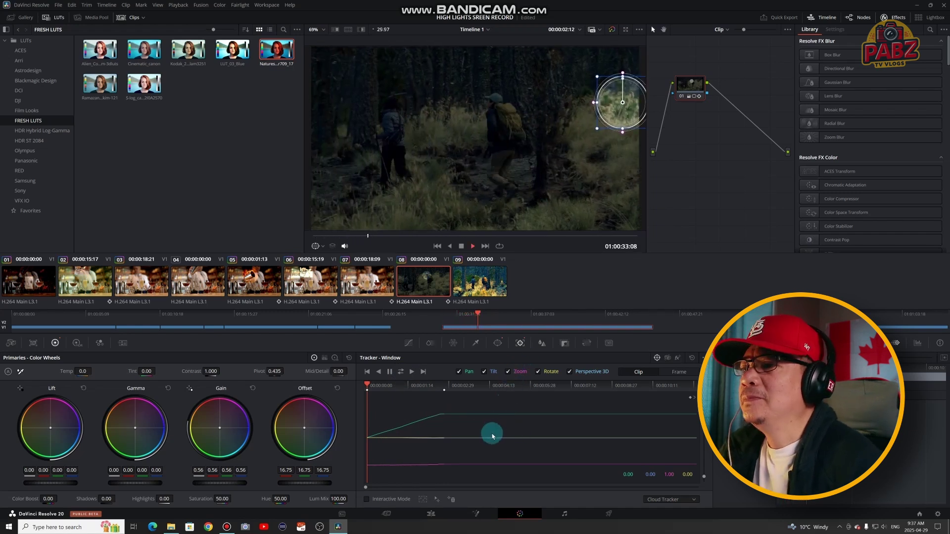
key("space")
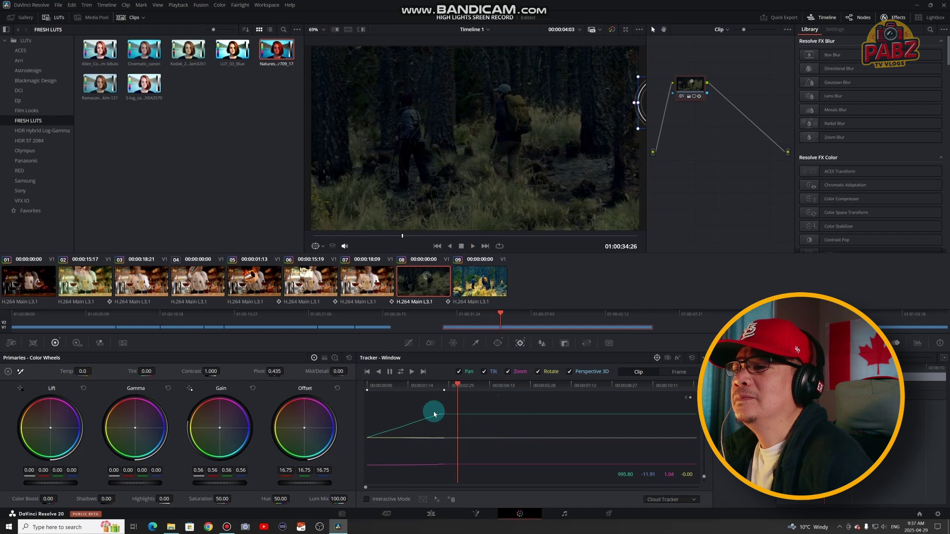
left_click_drag(444, 404, 355, 391)
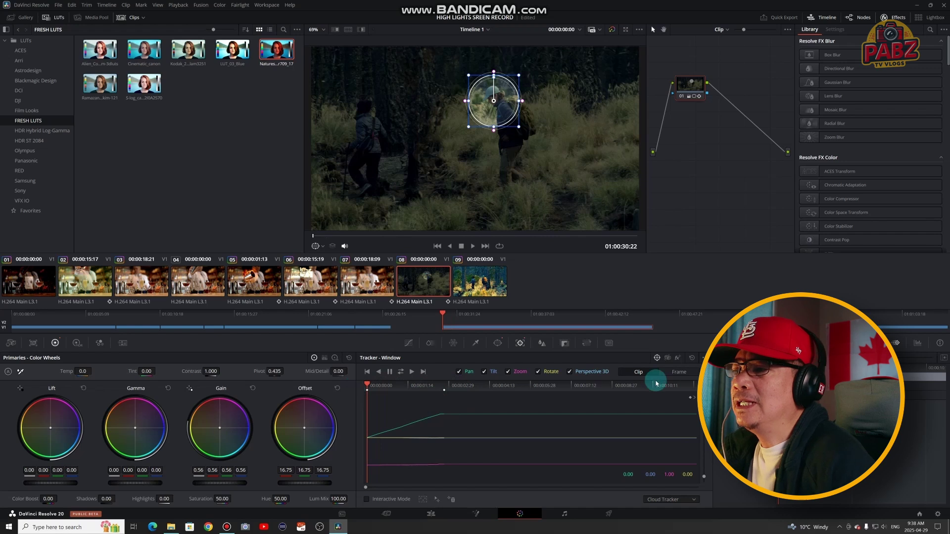
Step: Set the tracker to Frame mode and recenter the circle on the backpack hiker's head between 01:00:31:09 and 01:00:31:20
left_click(675, 376)
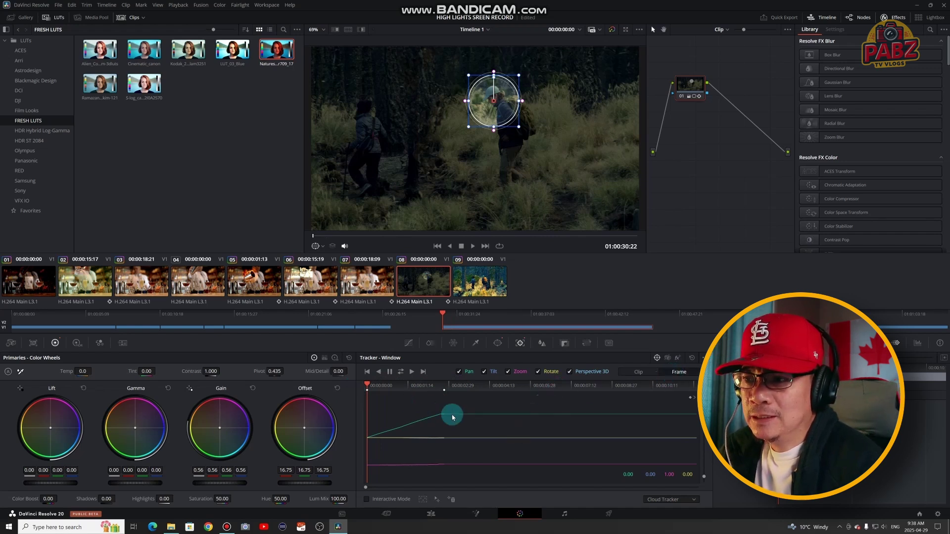
key("space")
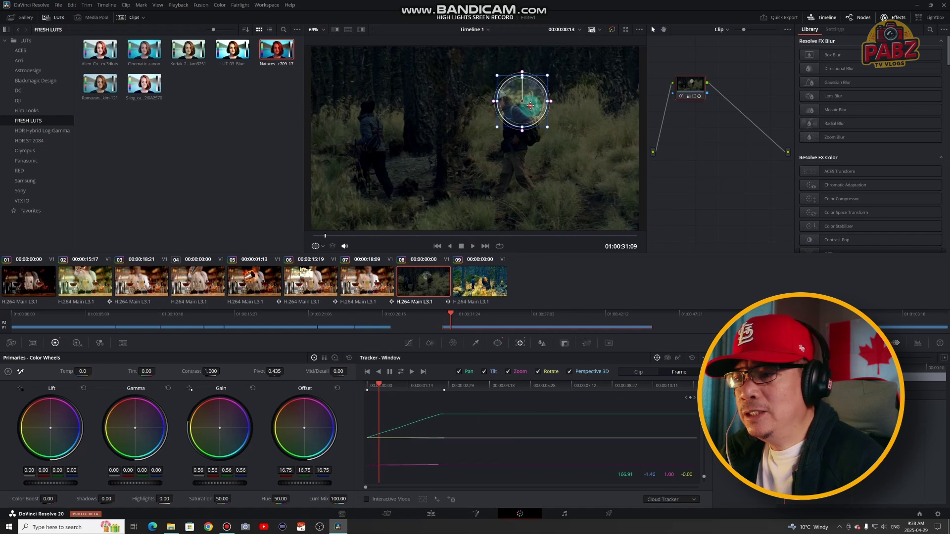
left_click(490, 195)
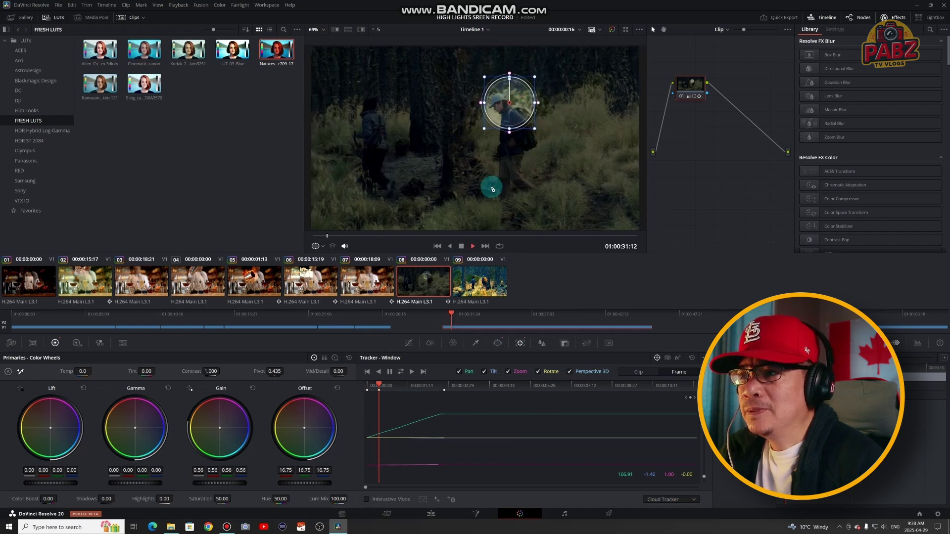
left_click(505, 116)
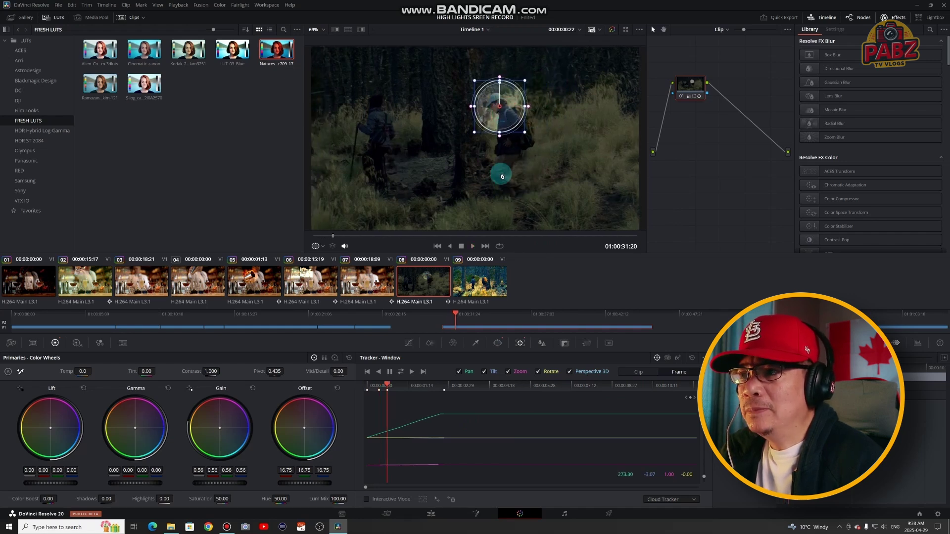
Step: Keyframe the circle back over the backpack hiker's head at several points from 01:00:32:12 to 01:00:33:25
left_click_drag(501, 175, 545, 117)
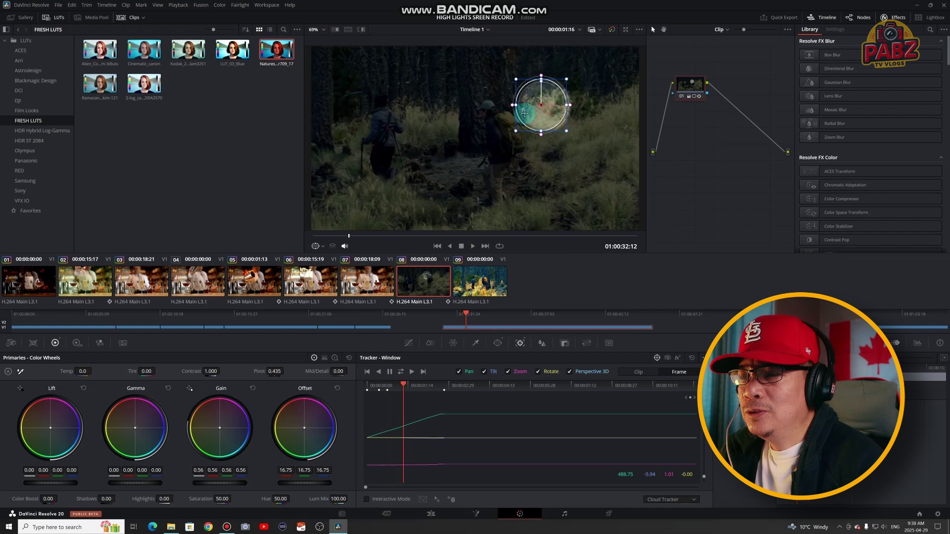
left_click_drag(491, 127, 532, 115)
left_click_drag(491, 147, 514, 117)
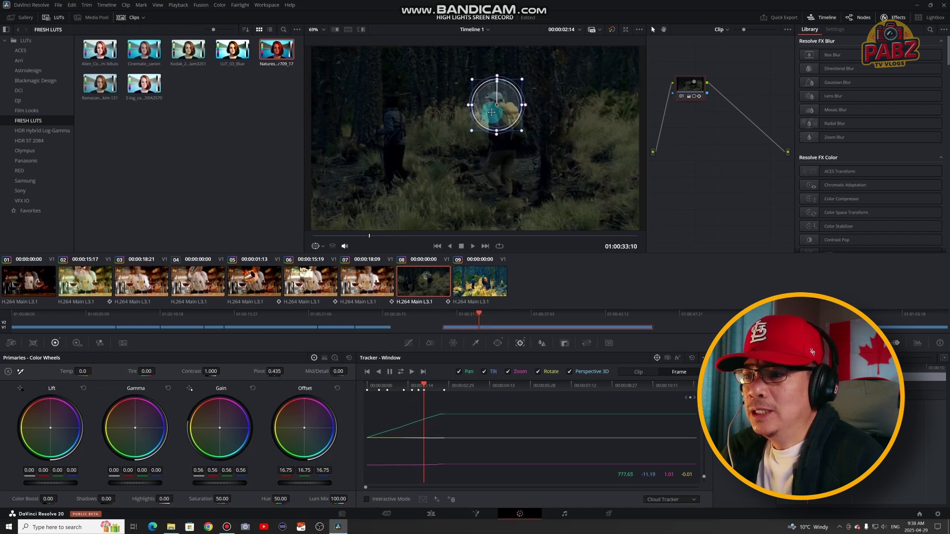
mouse_move(514, 114)
left_mouse_down()
mouse_move(533, 115)
mouse_move(525, 116)
left_mouse_up()
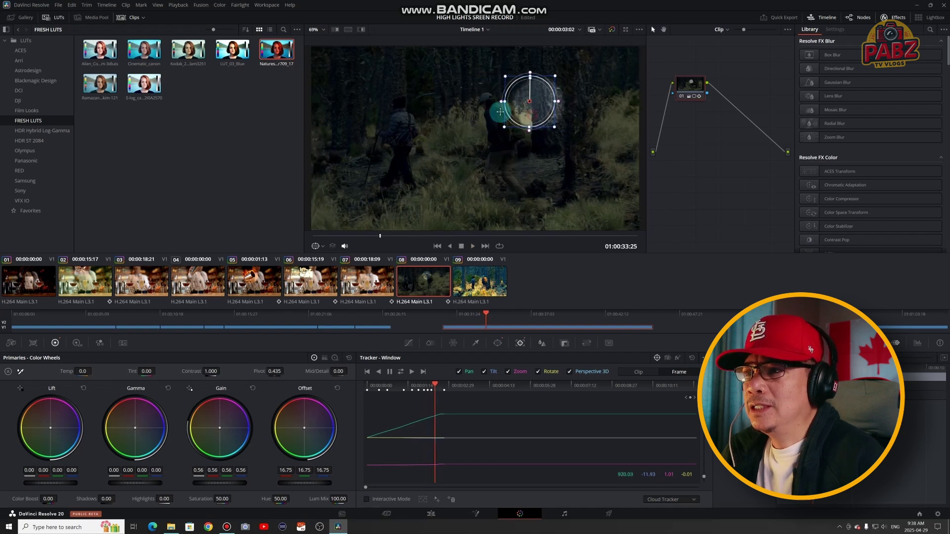
mouse_move(506, 125)
left_mouse_down()
mouse_move(560, 119)
mouse_move(489, 108)
mouse_move(594, 106)
mouse_move(494, 98)
mouse_move(487, 107)
mouse_move(644, 102)
mouse_move(459, 98)
mouse_move(484, 98)
mouse_move(501, 130)
left_mouse_up()
Step: Advance frame by frame to 01:00:34:19, moving the circle back onto the backpack hiker's head
key("Right")
key("Right")
key("Right")
key("Right")
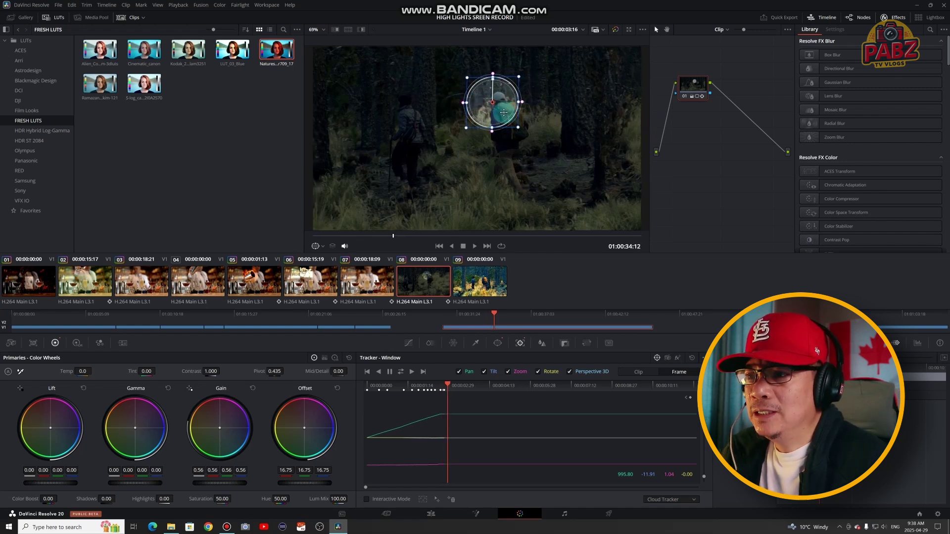
key("Right")
key("Right")
key("Right")
left_click_drag(500, 110, 503, 120)
key("Right")
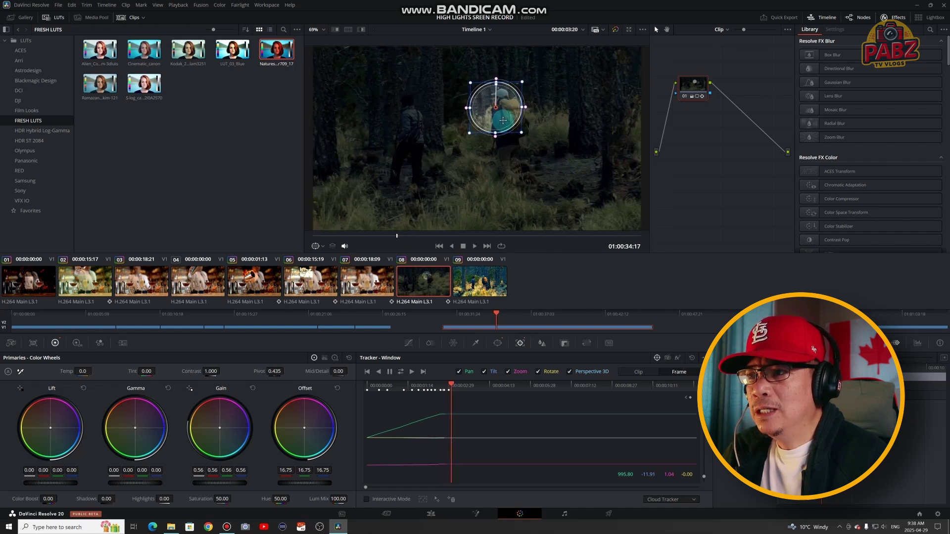
key("Right")
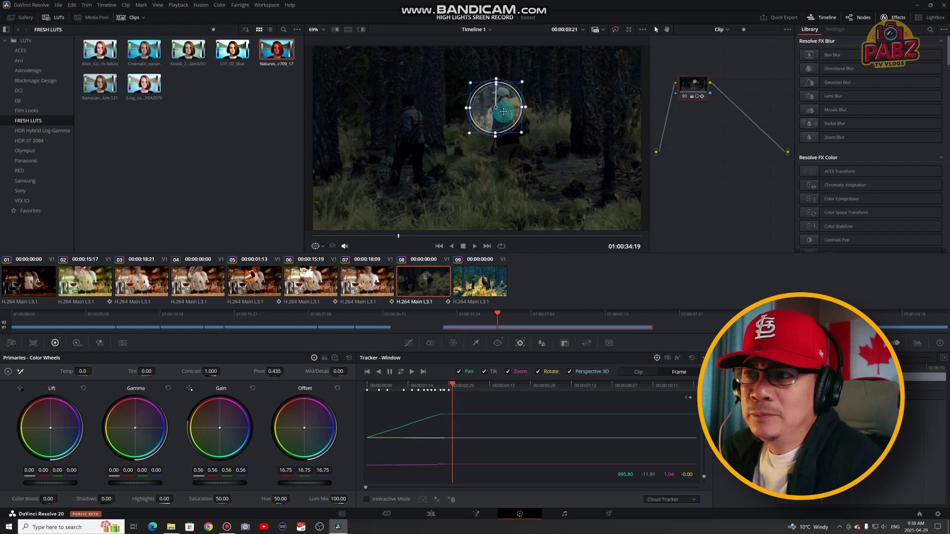
Step: Keep realigning the circle with the backpack hiker's head through 01:00:40:05
left_click(104, 225)
left_click(340, 186)
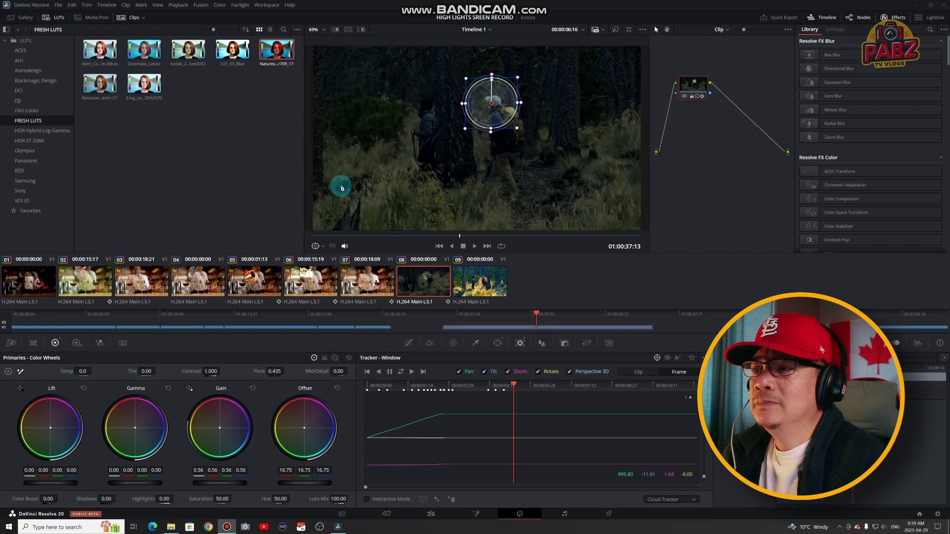
left_click(487, 130)
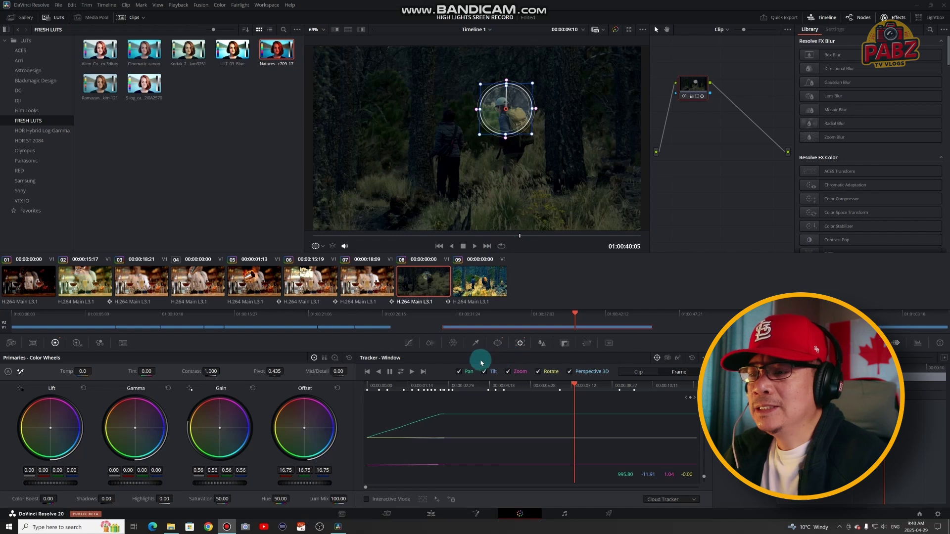
Step: Track the circle forward from 01:00:40:05 and move it back over the couple's heads near the clip's end
left_click(412, 372)
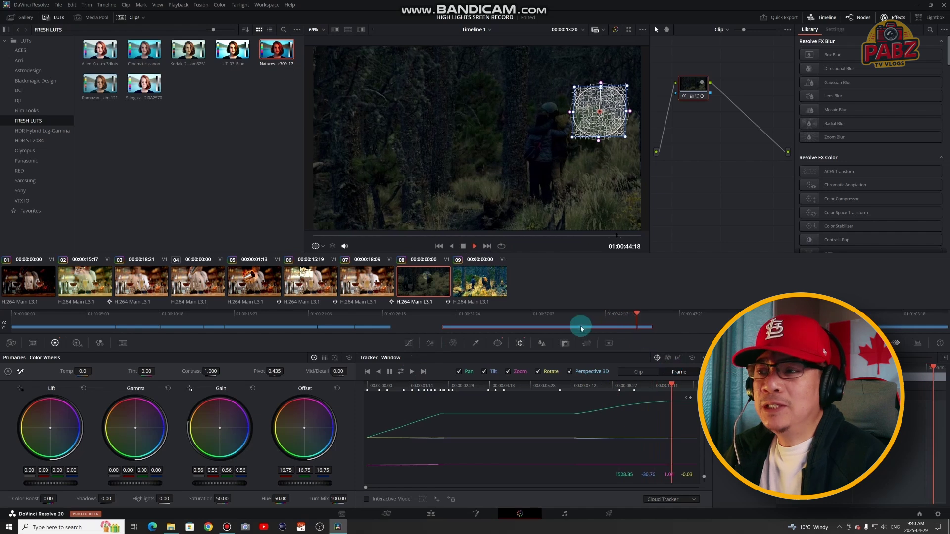
left_click_drag(598, 128, 550, 130)
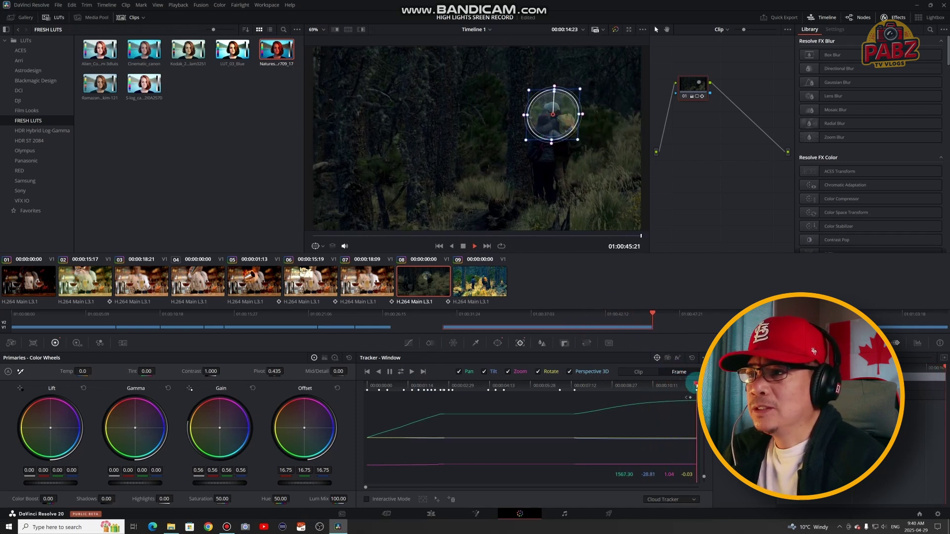
key("alt+t")
Step: Scrub back to 01:00:40:27 and realign the circle with the couple's heads through 01:00:41:24
left_click_drag(691, 400, 600, 390)
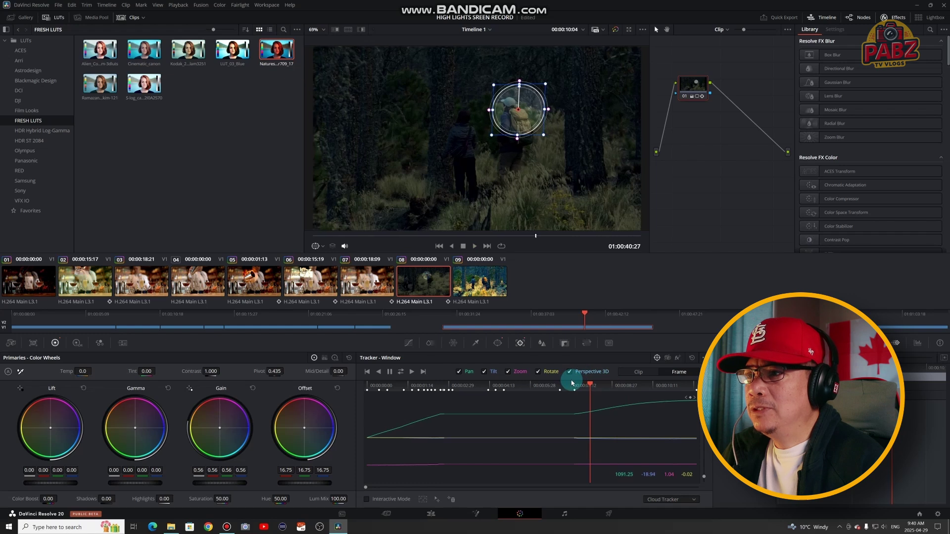
key("space")
key("Right")
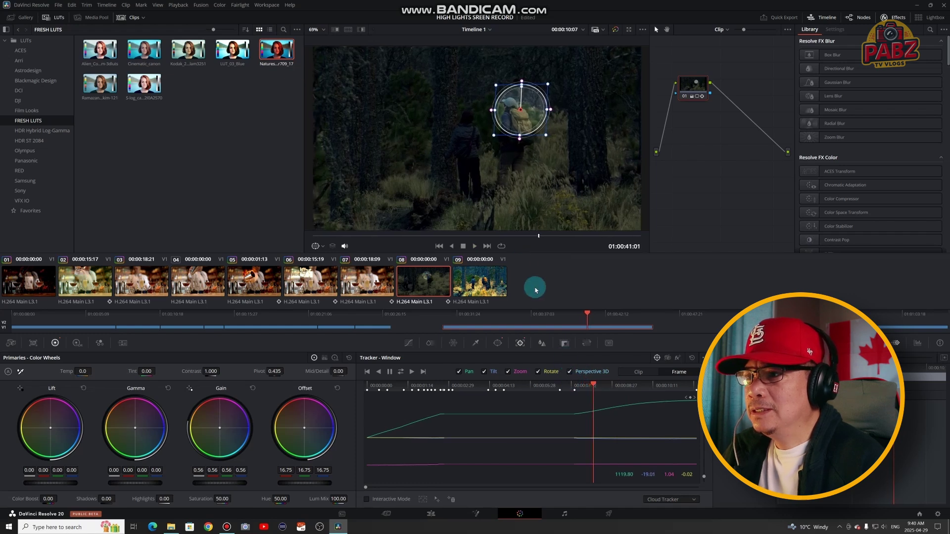
key("space")
left_click_drag(512, 126, 511, 123)
key("space")
key("space")
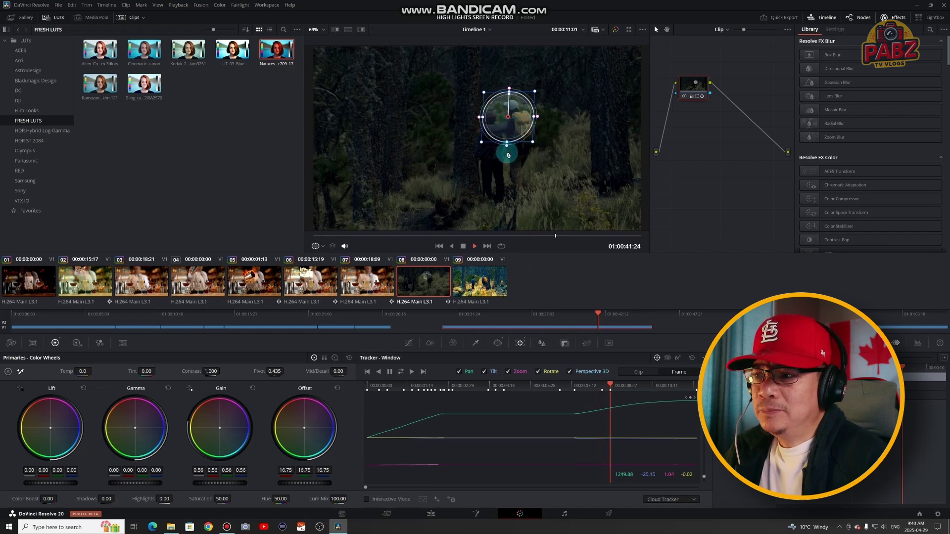
Step: Play forward in short stretches from 01:00:41:27, recentering the circle on the couple's heads through 01:00:43:18
key("space")
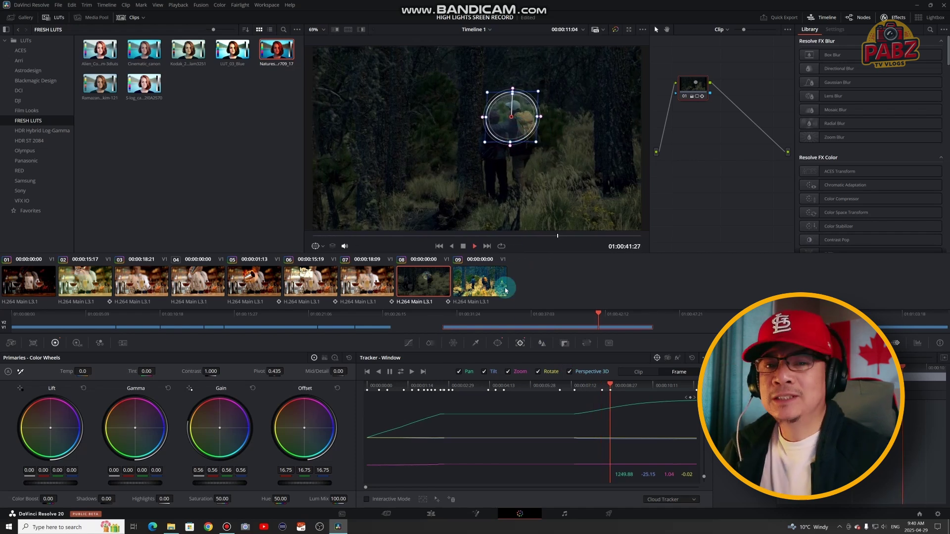
left_click_drag(523, 130, 520, 128)
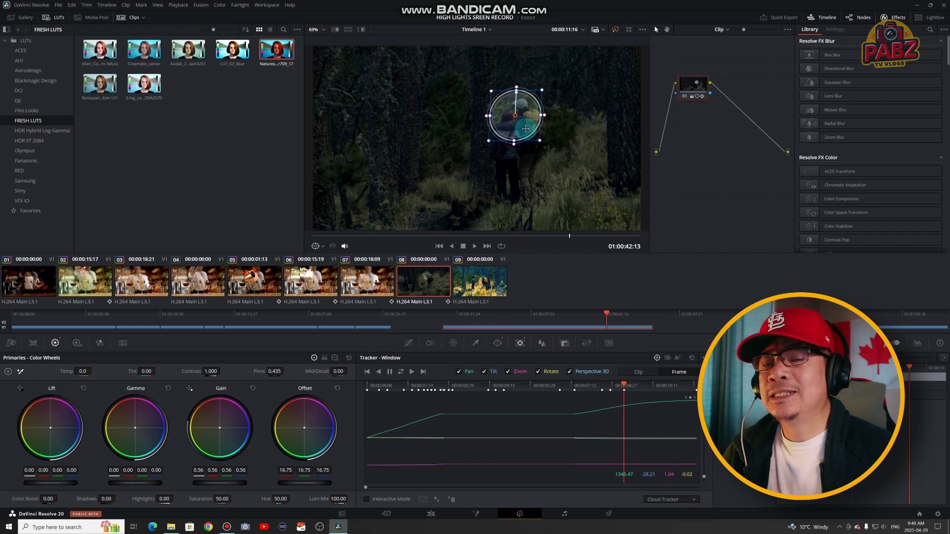
key("space")
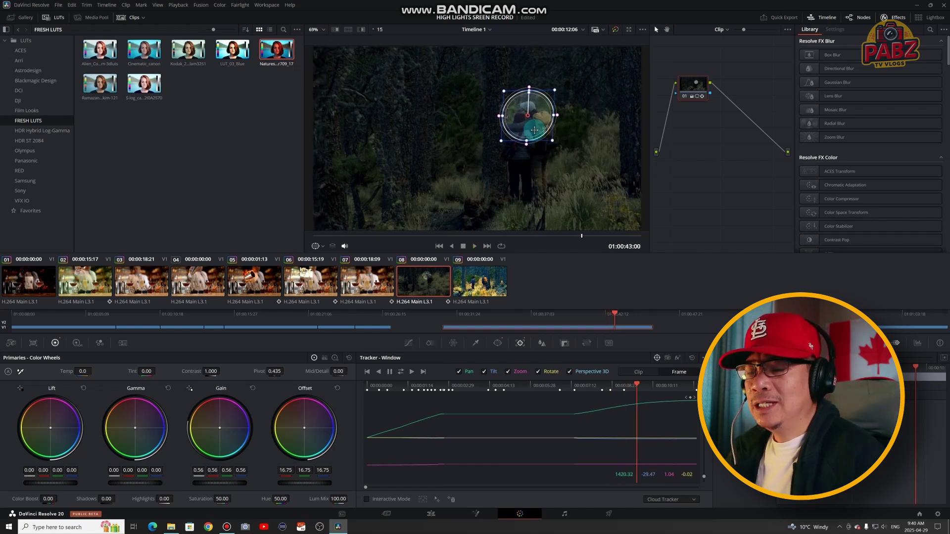
key("space")
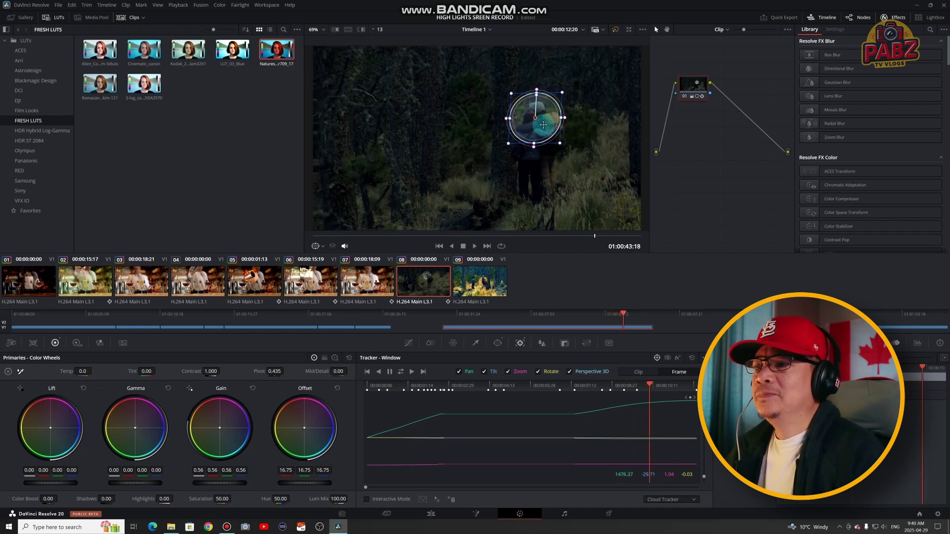
key("space")
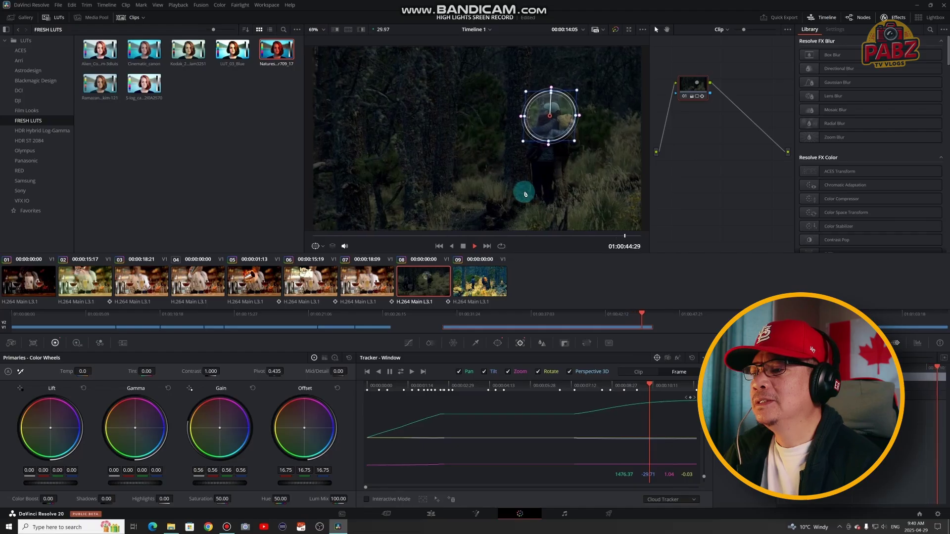